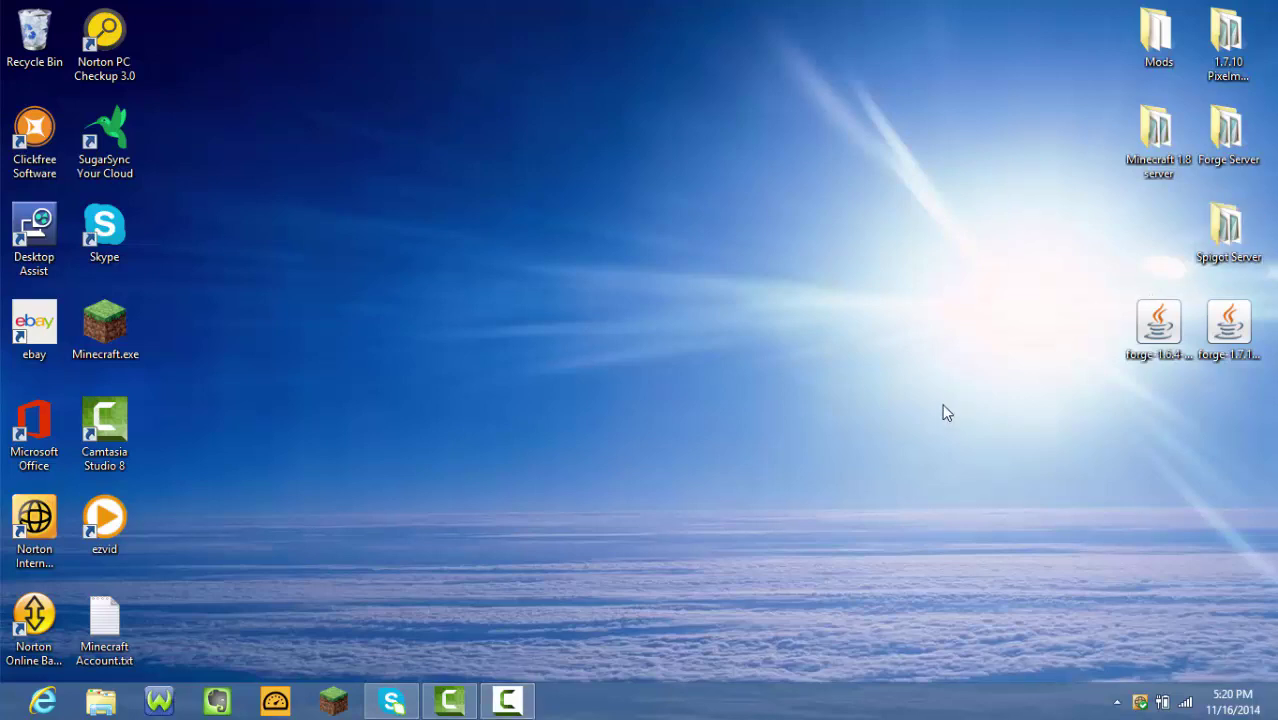
# - Set the Spigot Server folder apart from the other desktop folders and search Google for "World edit" in Internet Explorer
pyautogui.moveTo(1232, 232); pyautogui.dragTo(688, 238)
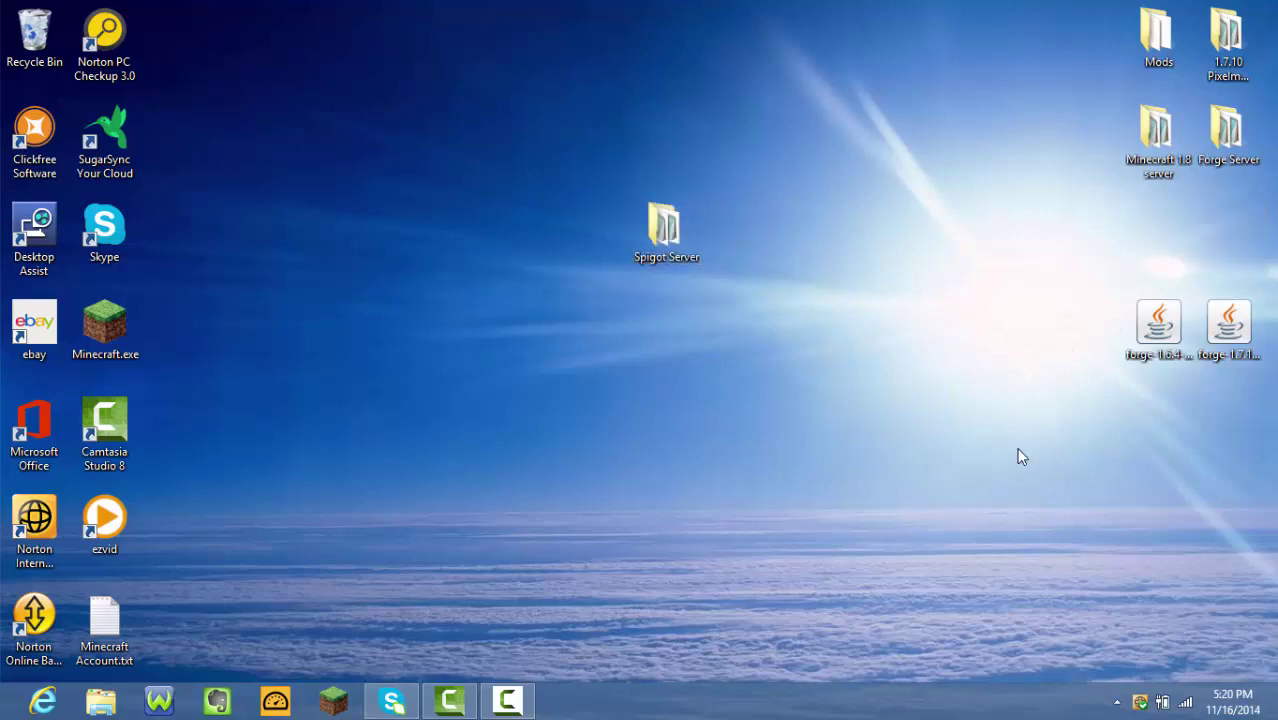
pyautogui.click(42, 701)
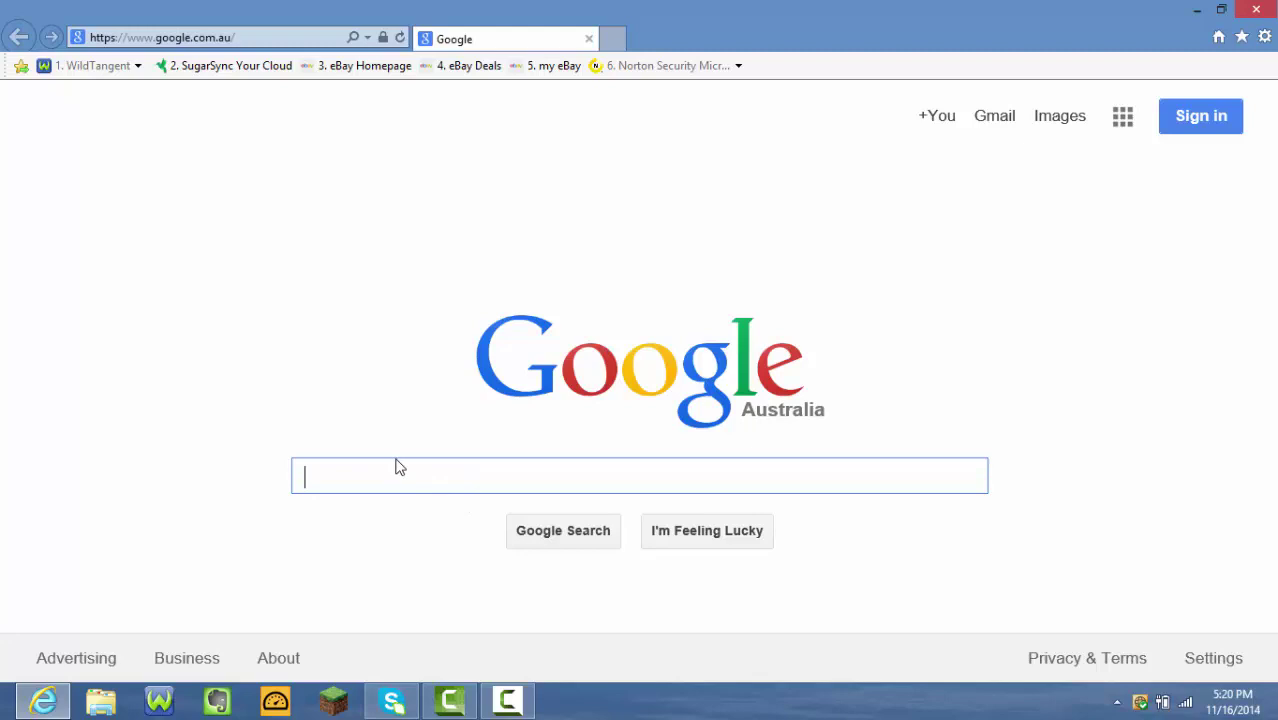
pyautogui.write('World')
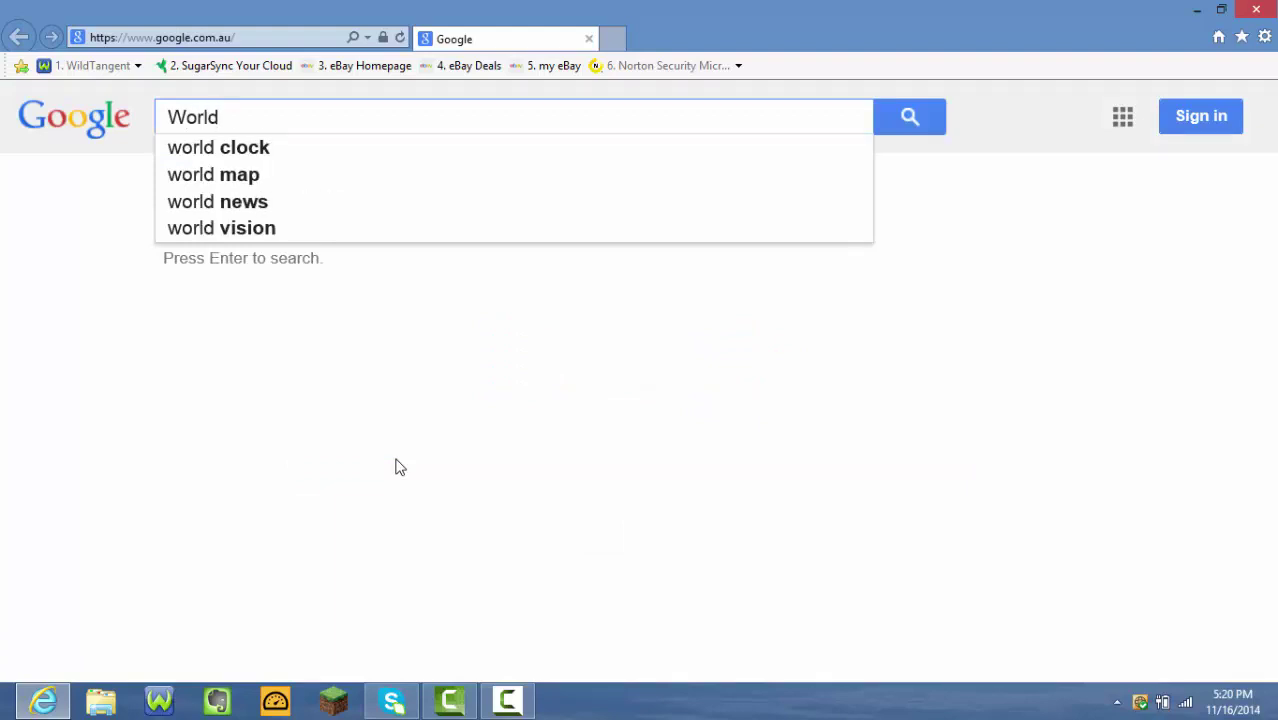
pyautogui.write(' edit')
pyautogui.press('Return')
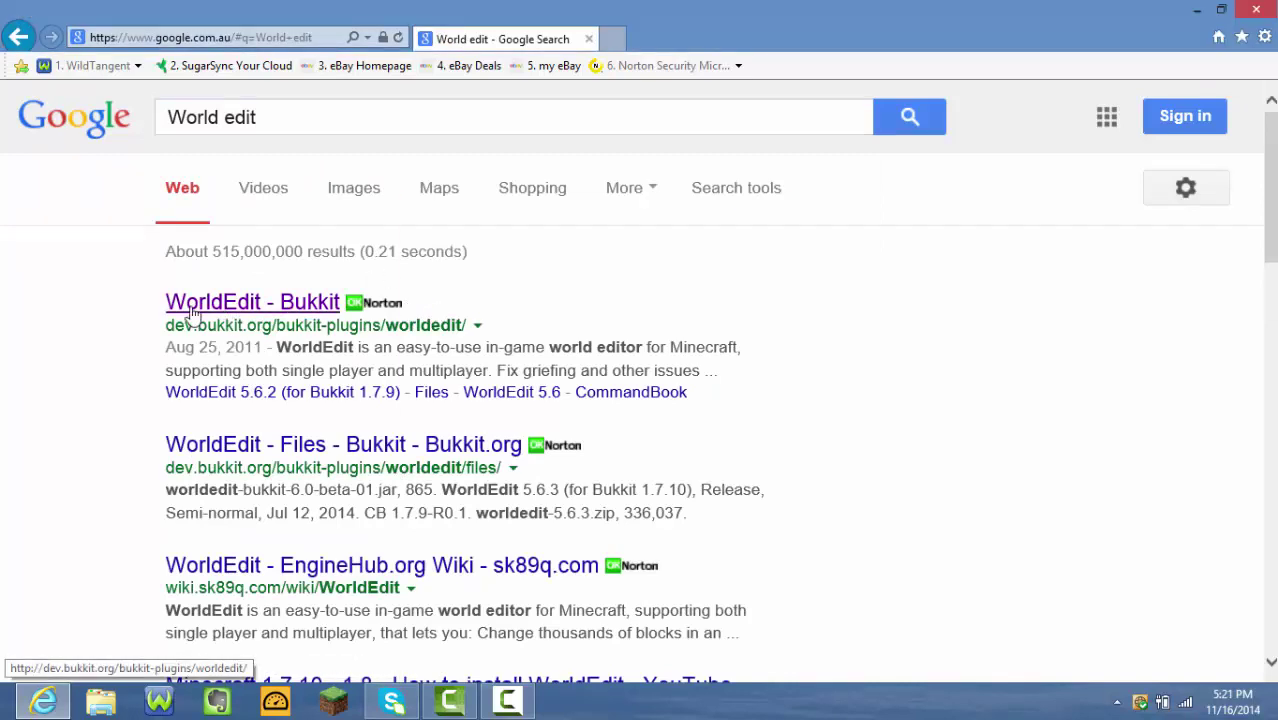
# - Open the WorldEdit - Bukkit project page from the results and go to its WorldEdit 5.6.3 download page
pyautogui.click(300, 312)
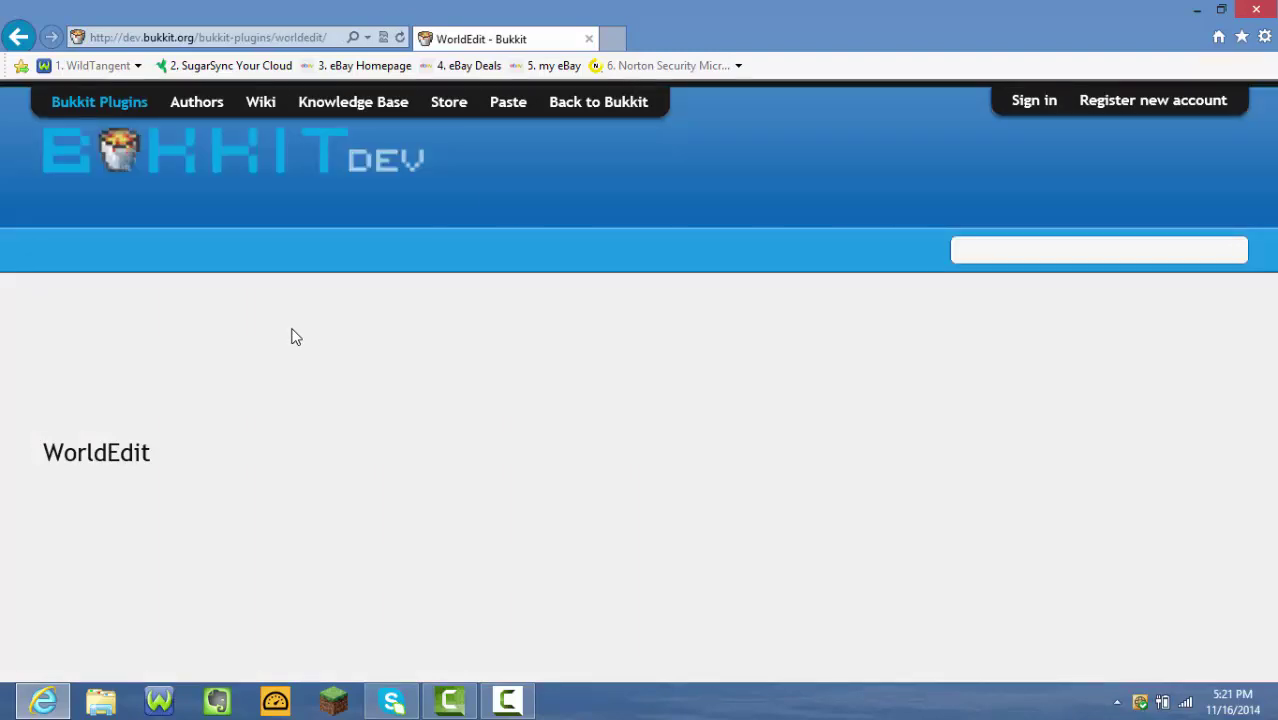
pyautogui.scroll(-10, 295, 337)
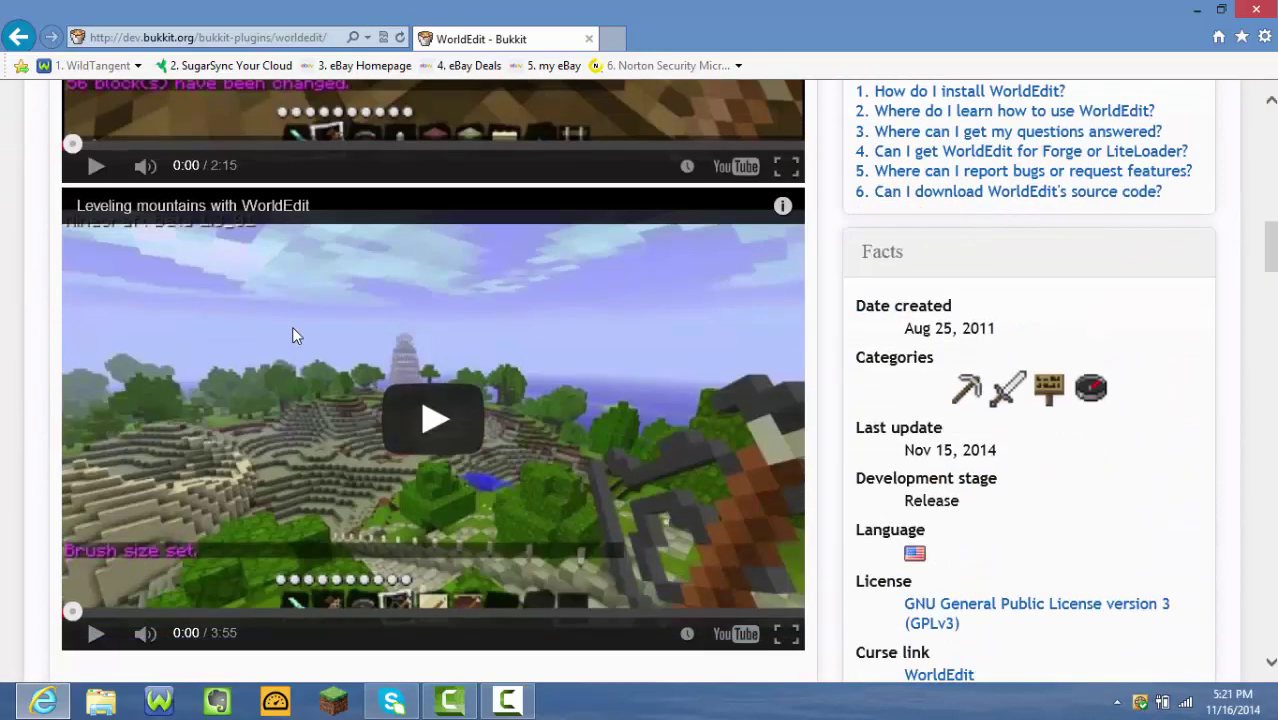
pyautogui.scroll(15, 292, 336)
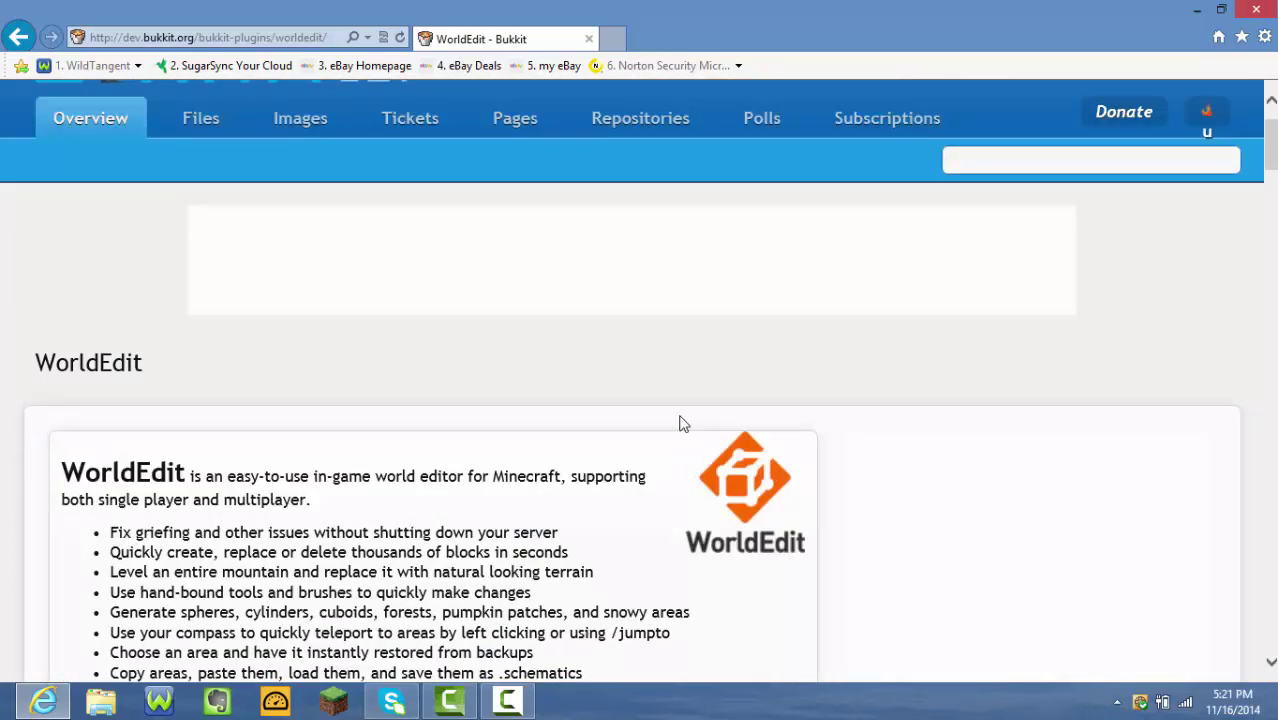
pyautogui.scroll(-4, 680, 423)
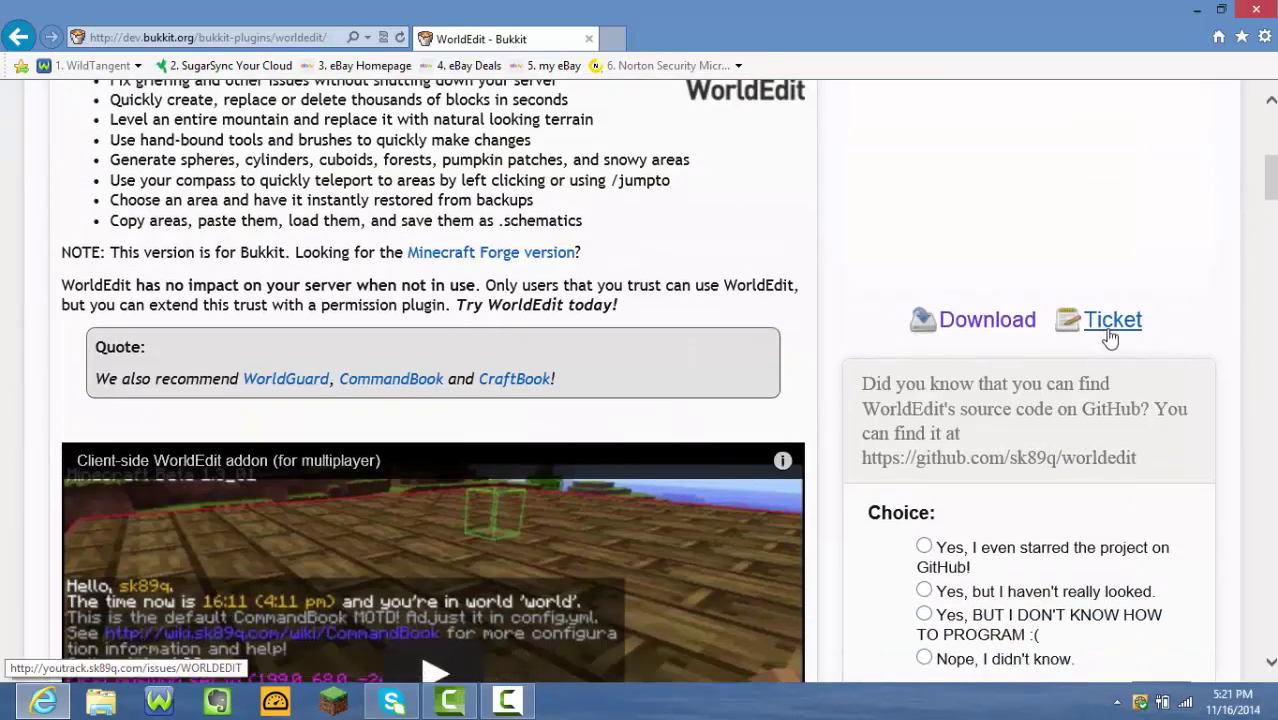
pyautogui.click(942, 323)
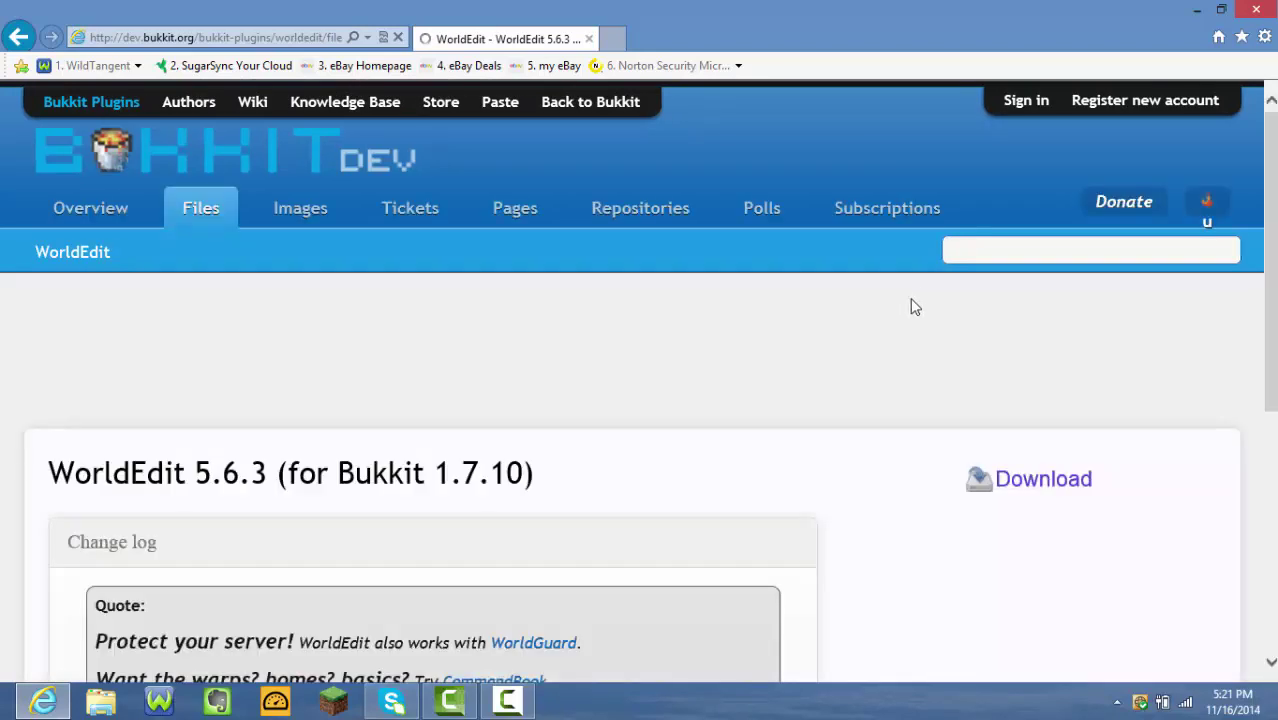
# - Download worldedit-5.6.3.zip for Bukkit 1.7.10 and save it to the computer
pyautogui.scroll(-3, 761, 365)
pyautogui.scroll(2, 755, 370)
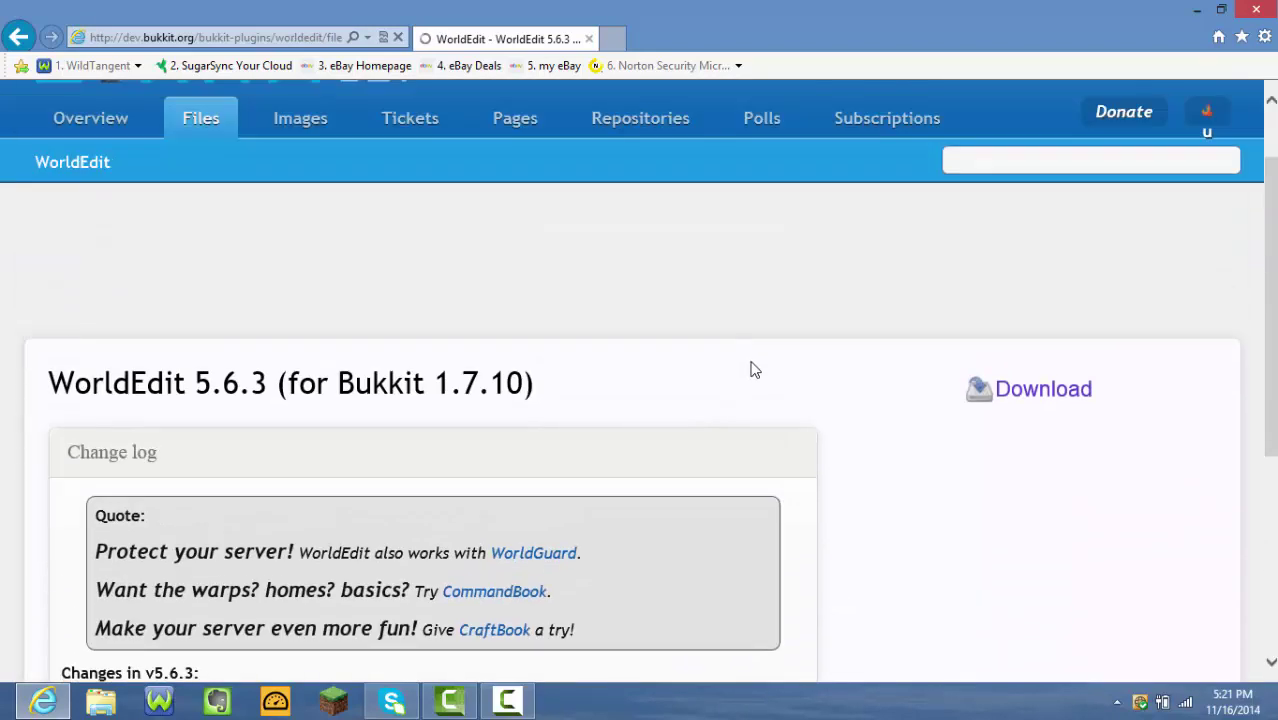
pyautogui.click(1015, 393)
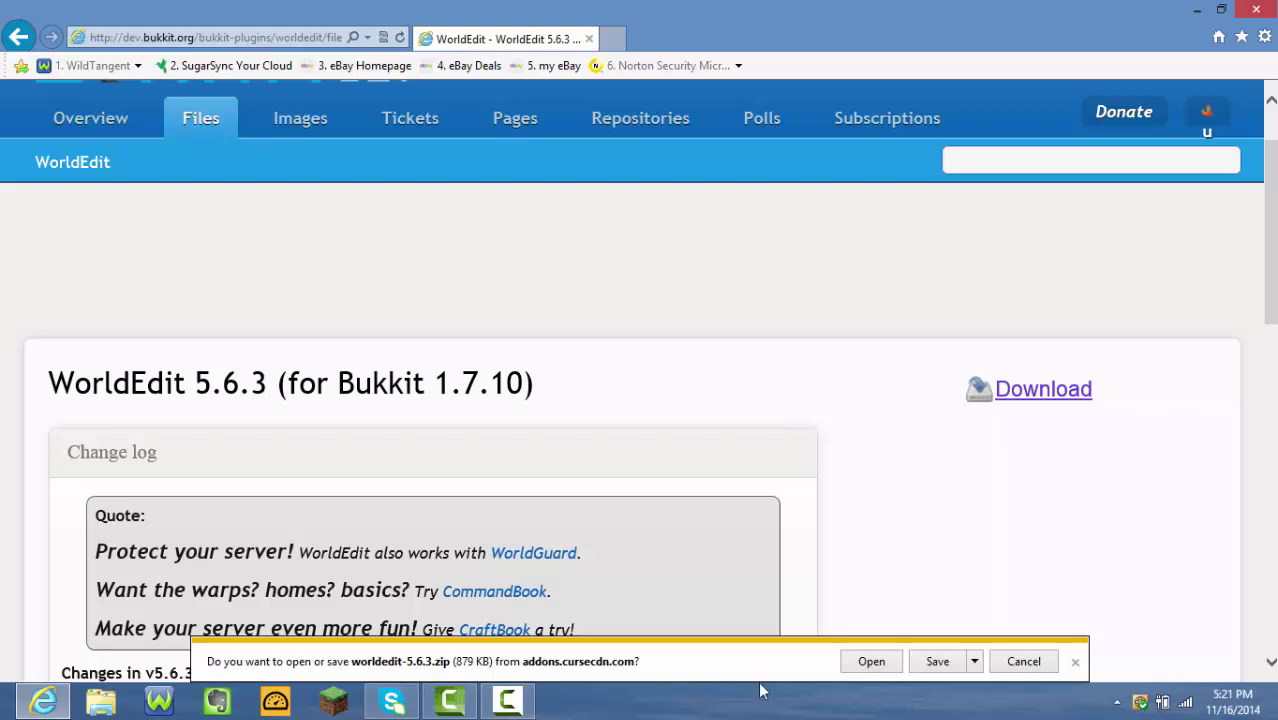
pyautogui.click(937, 663)
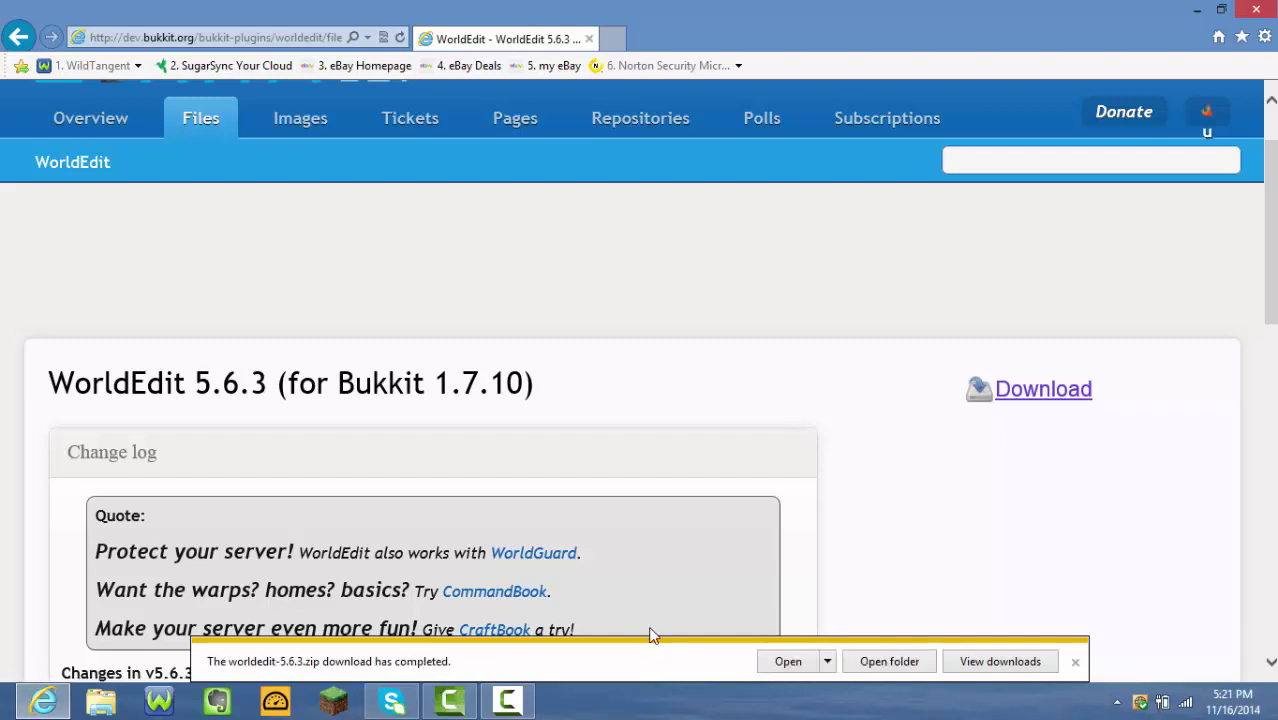
# - Show the downloaded zip in its folder, shrink that window and close the web browser
pyautogui.click(879, 662)
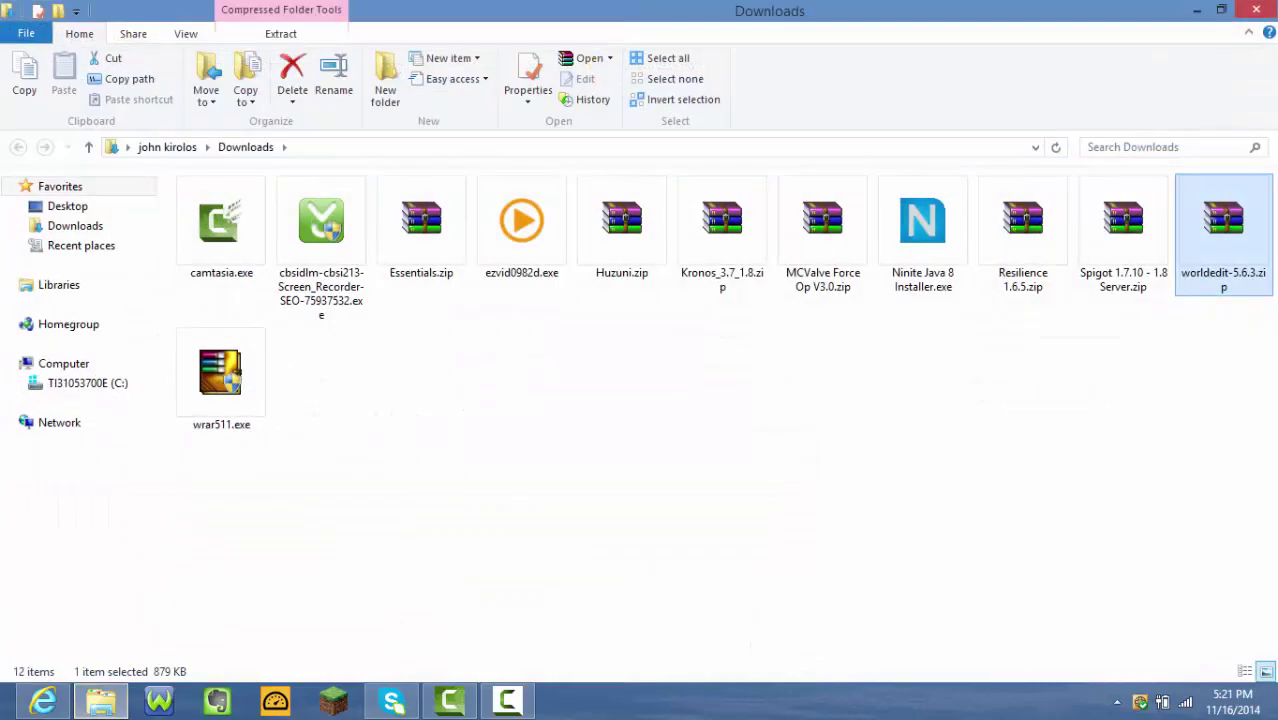
pyautogui.moveTo(1272, 218); pyautogui.dragTo(1212, 314)
pyautogui.doubleClick(1138, 12)
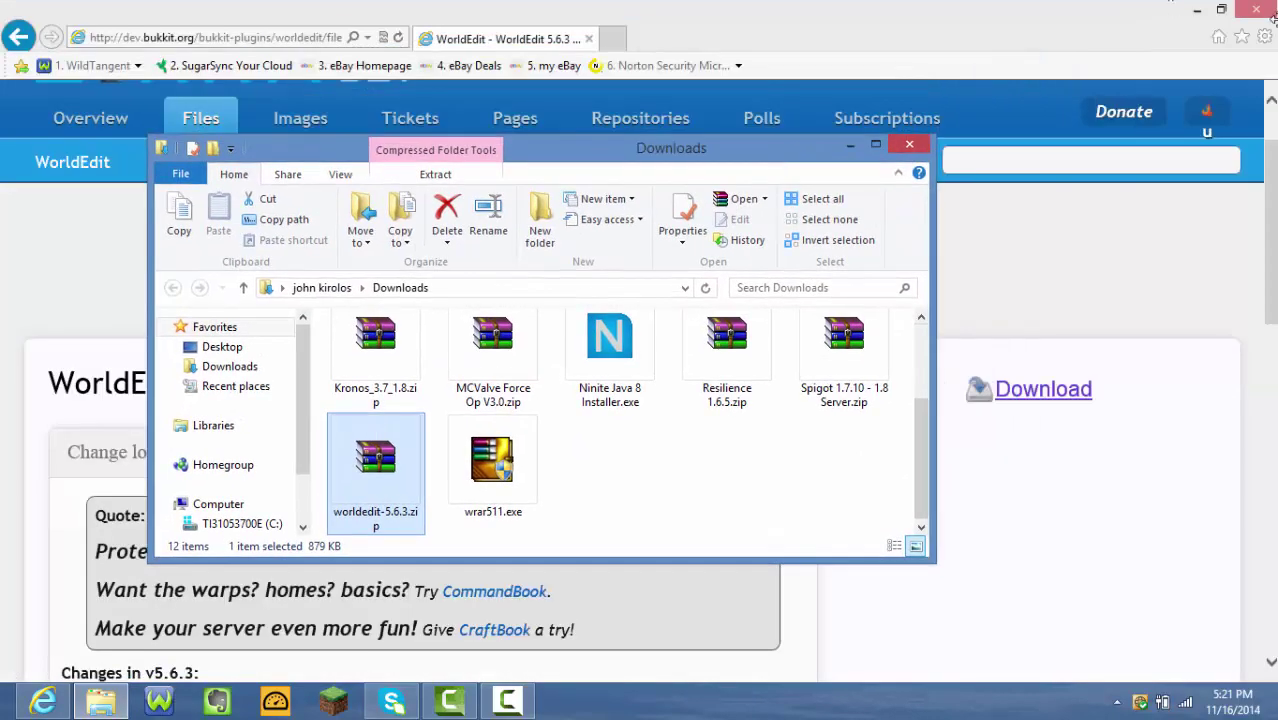
pyautogui.click(1255, 22)
# - Open worldedit-5.6.3.zip in WinRAR, close the Downloads folder and move the archive window clear of the Spigot Server folder
pyautogui.click(870, 385)
pyautogui.scroll(2, 800, 420)
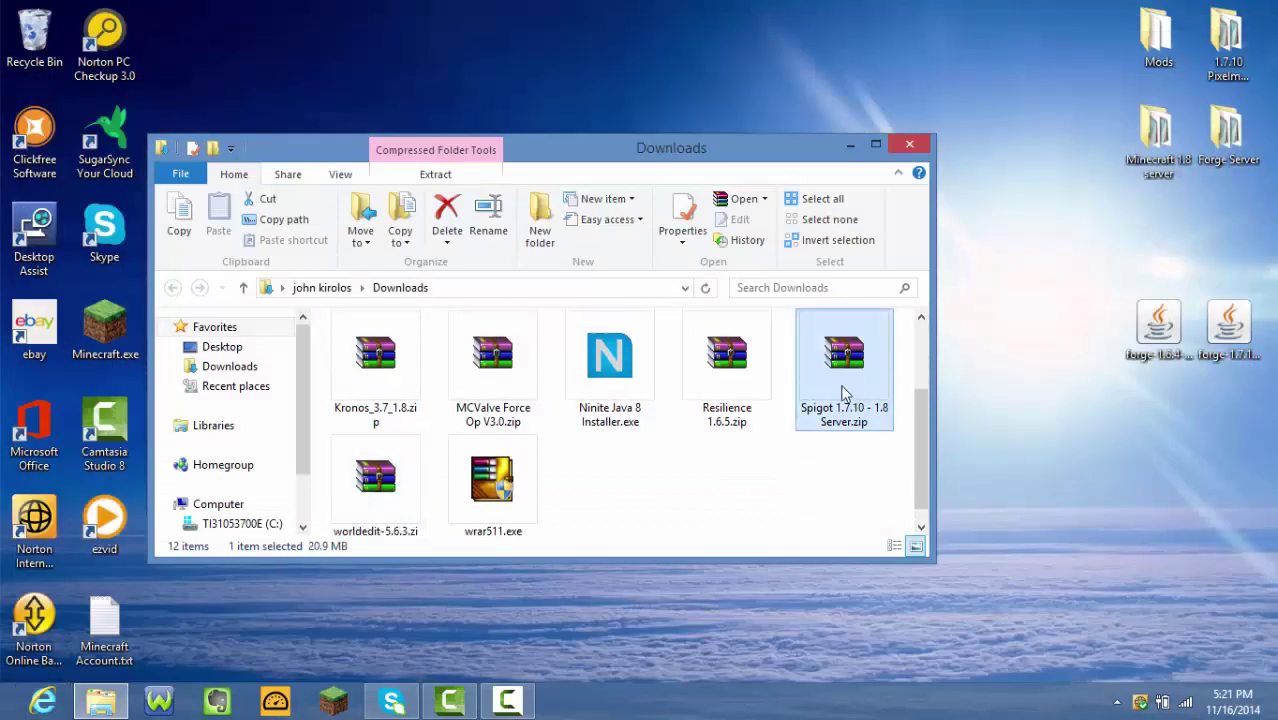
pyautogui.scroll(-2, 826, 405)
pyautogui.moveTo(408, 510); pyautogui.dragTo(528, 508)
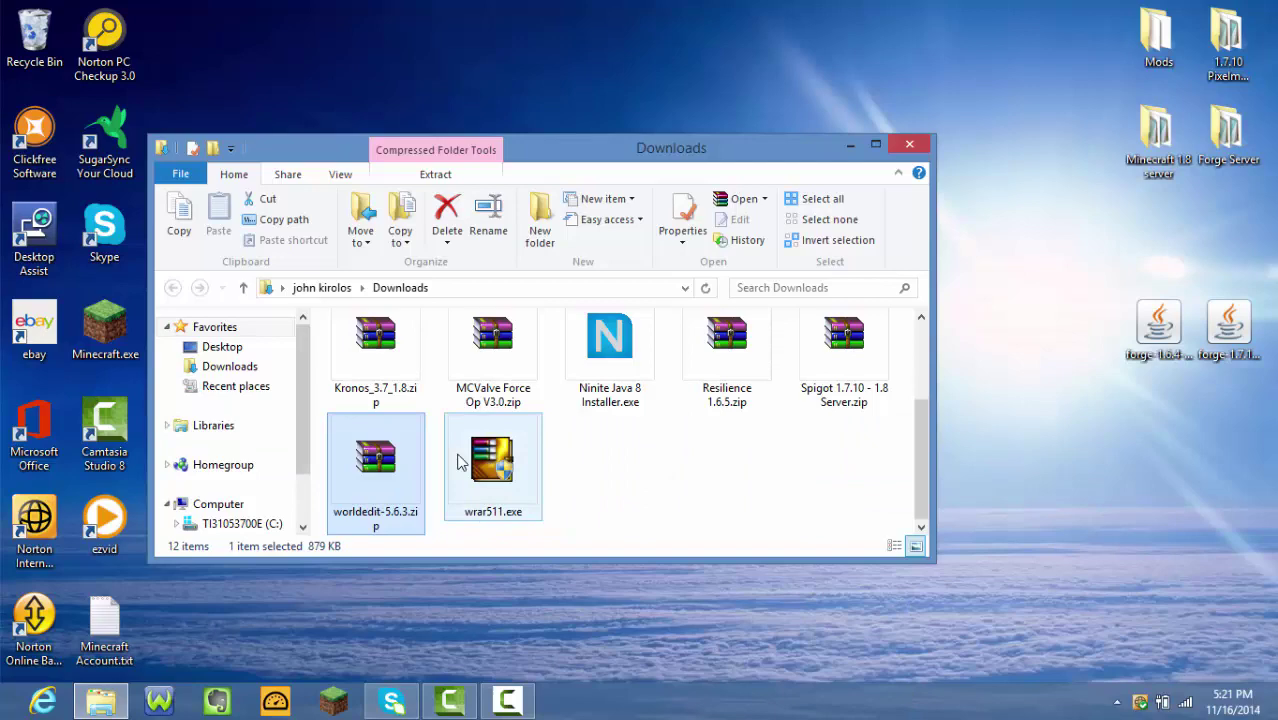
pyautogui.doubleClick(403, 467)
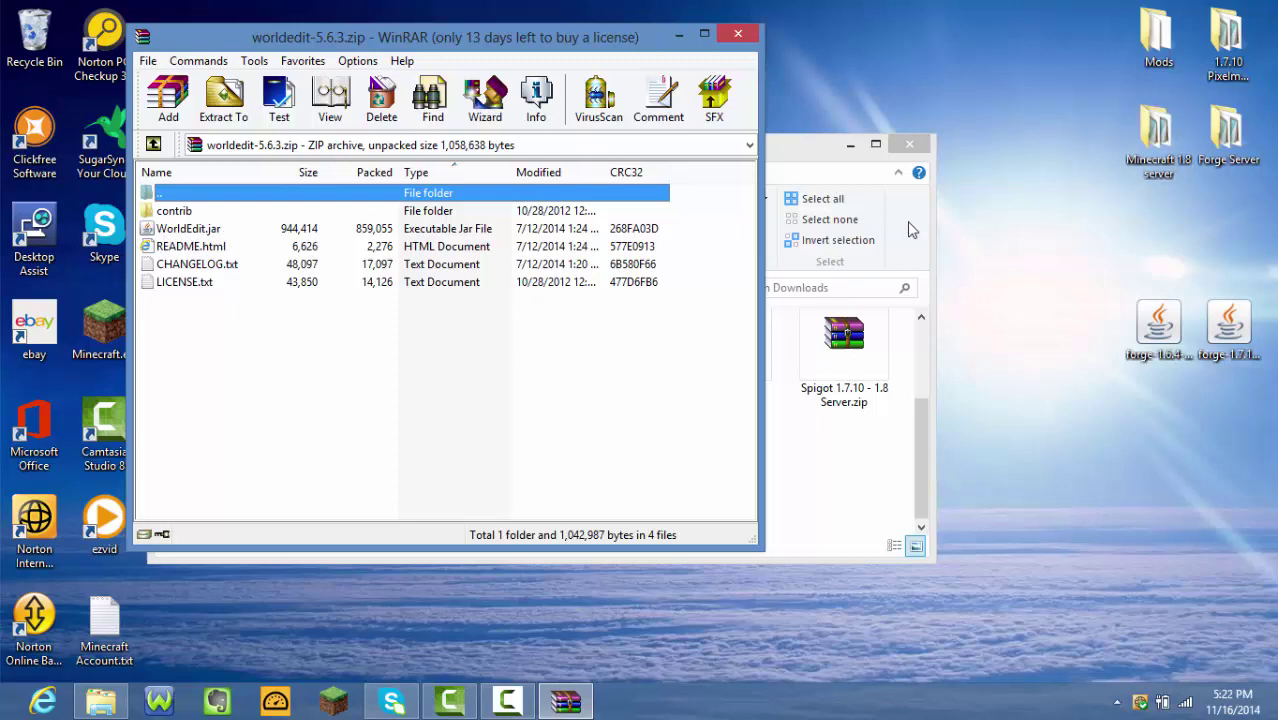
pyautogui.click(908, 146)
pyautogui.moveTo(575, 34); pyautogui.dragTo(1186, 39)
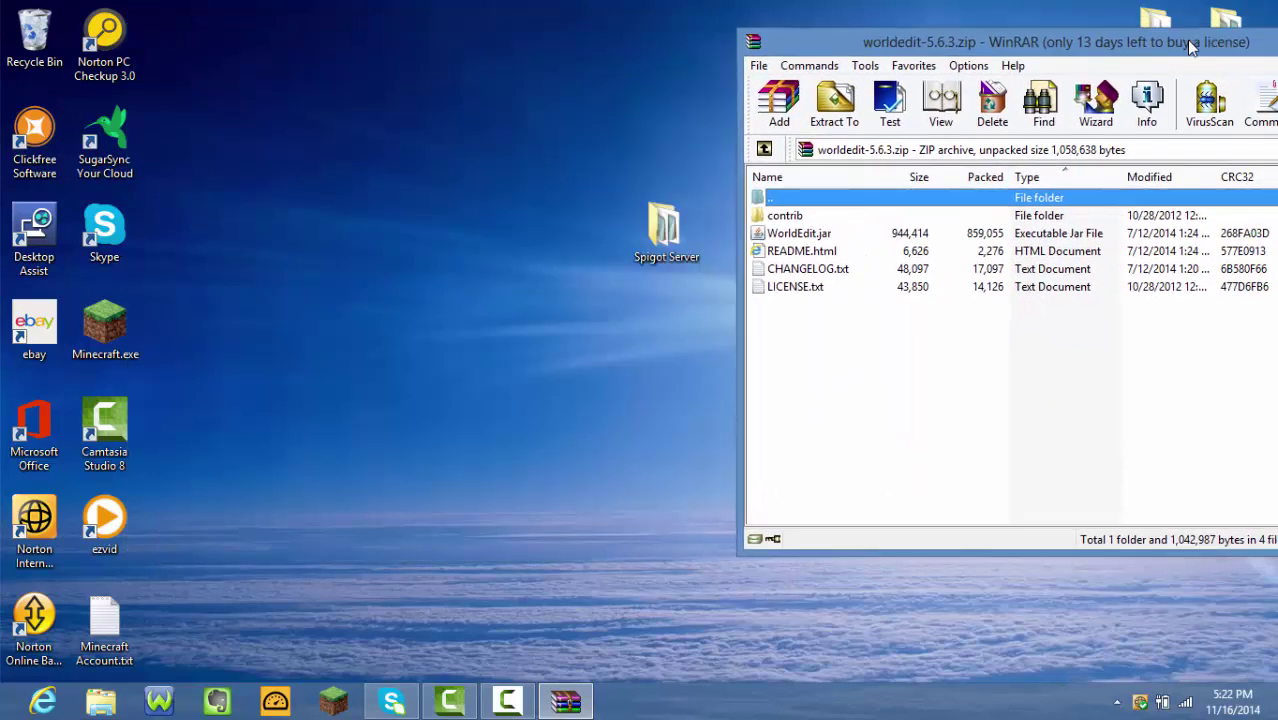
# - Open the plugins folder inside Spigot Server and place its window beside the archive window
pyautogui.doubleClick(664, 230)
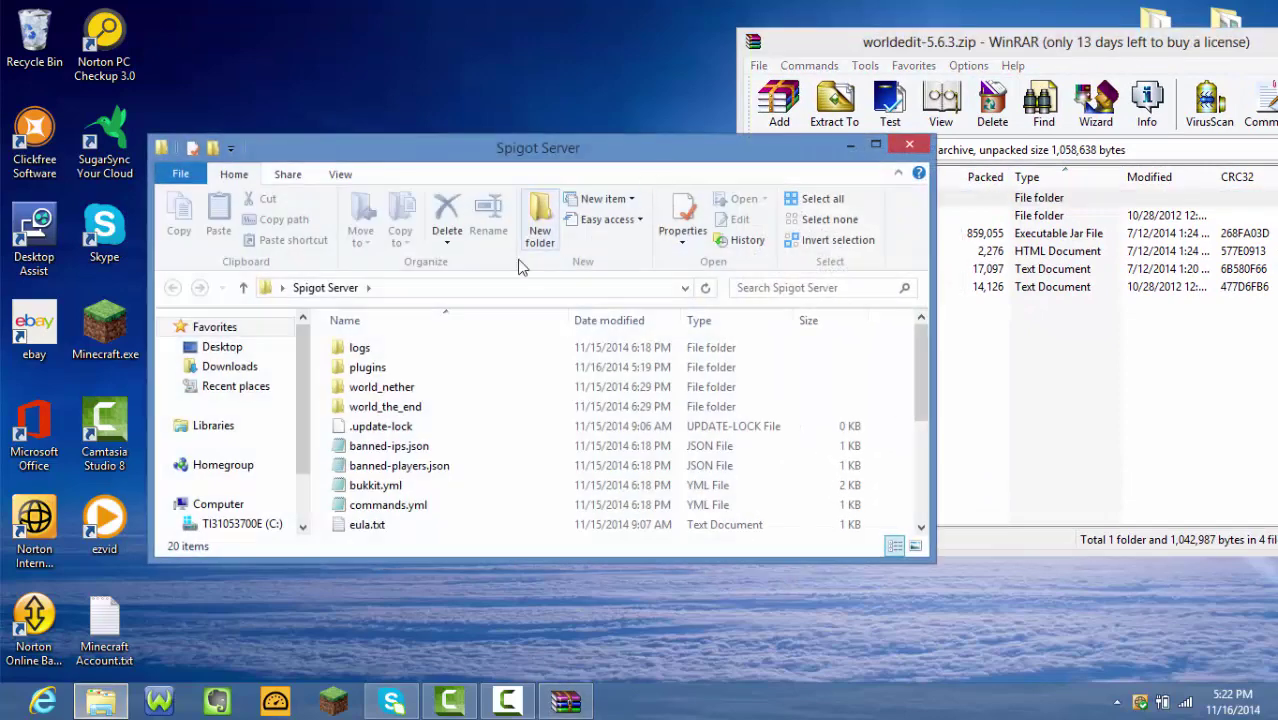
pyautogui.doubleClick(383, 370)
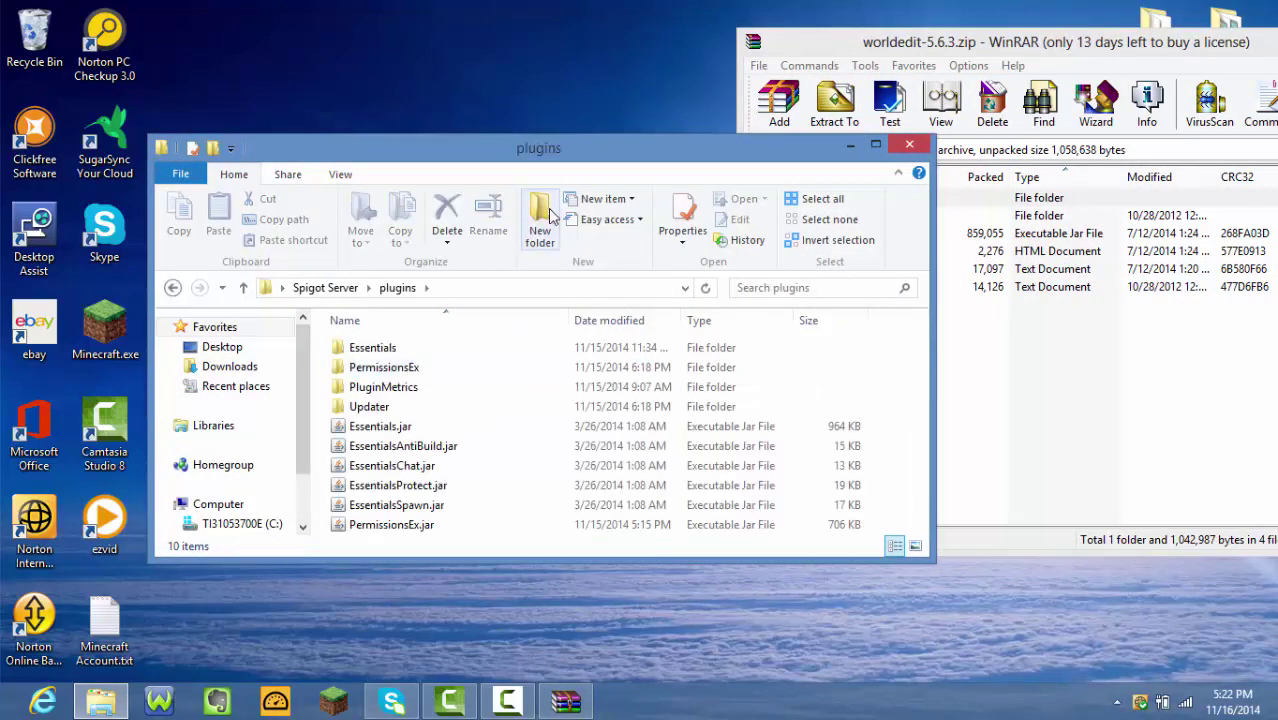
pyautogui.moveTo(480, 150); pyautogui.dragTo(505, 92)
pyautogui.doubleClick(505, 92)
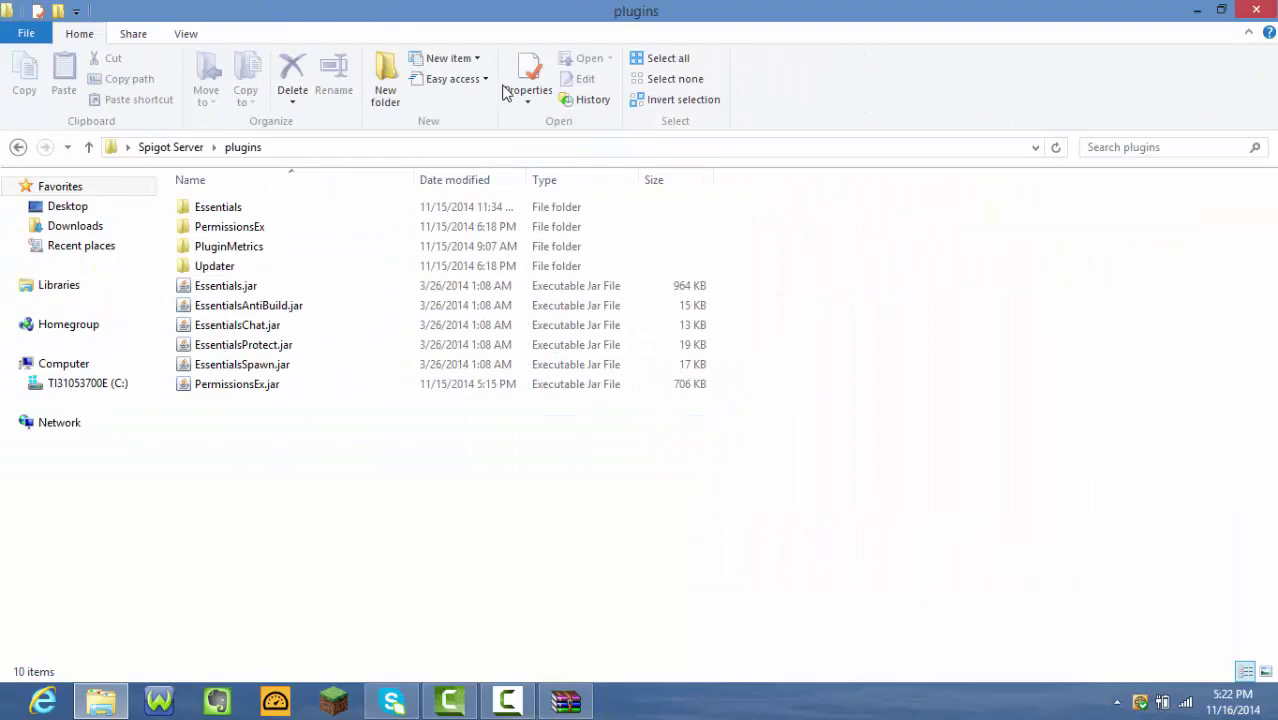
pyautogui.moveTo(672, 25); pyautogui.dragTo(257, 28)
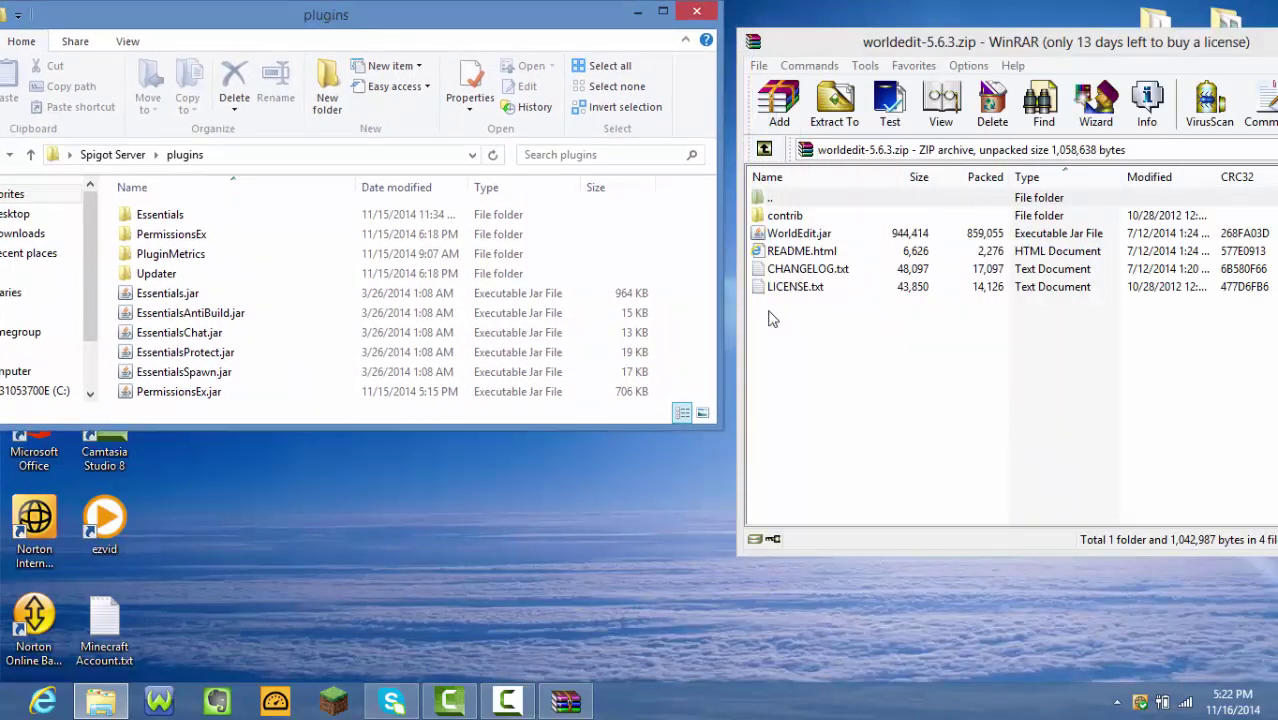
# - Copy WorldEdit.jar from the archive into the server's plugins folder and close the archive
pyautogui.moveTo(800, 233); pyautogui.dragTo(110, 368)
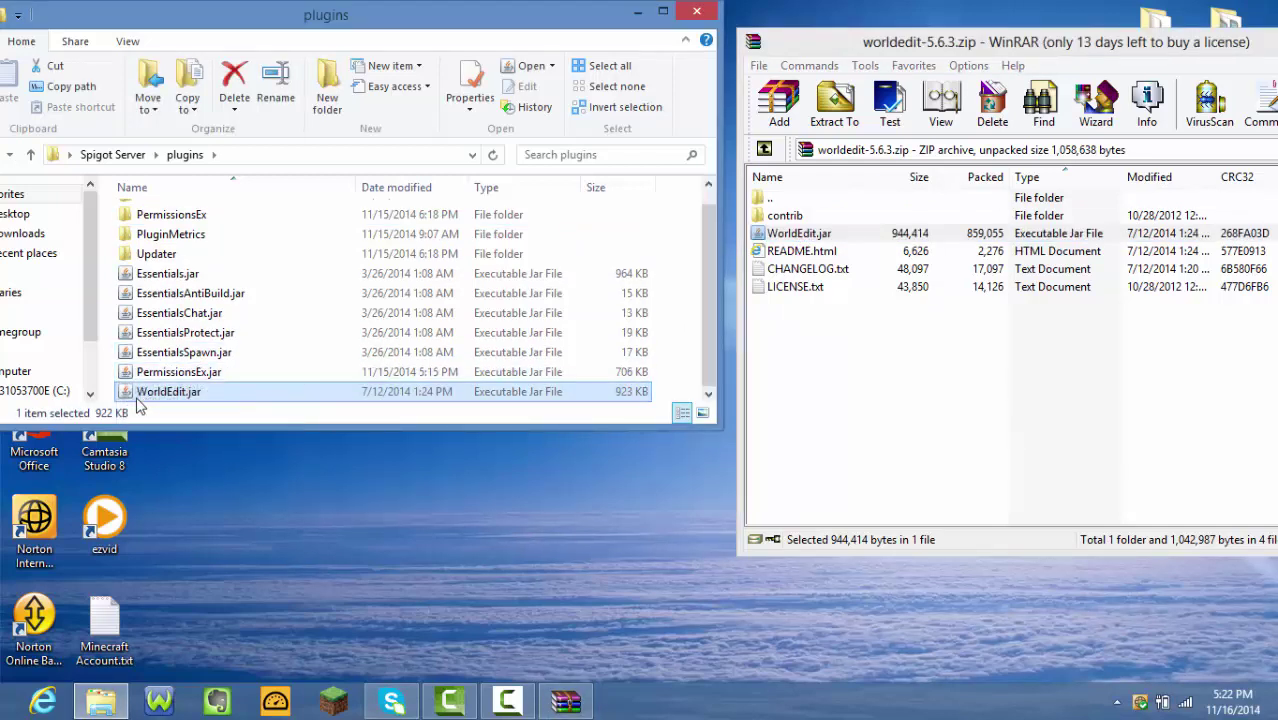
pyautogui.press('F2')
pyautogui.press('Return')
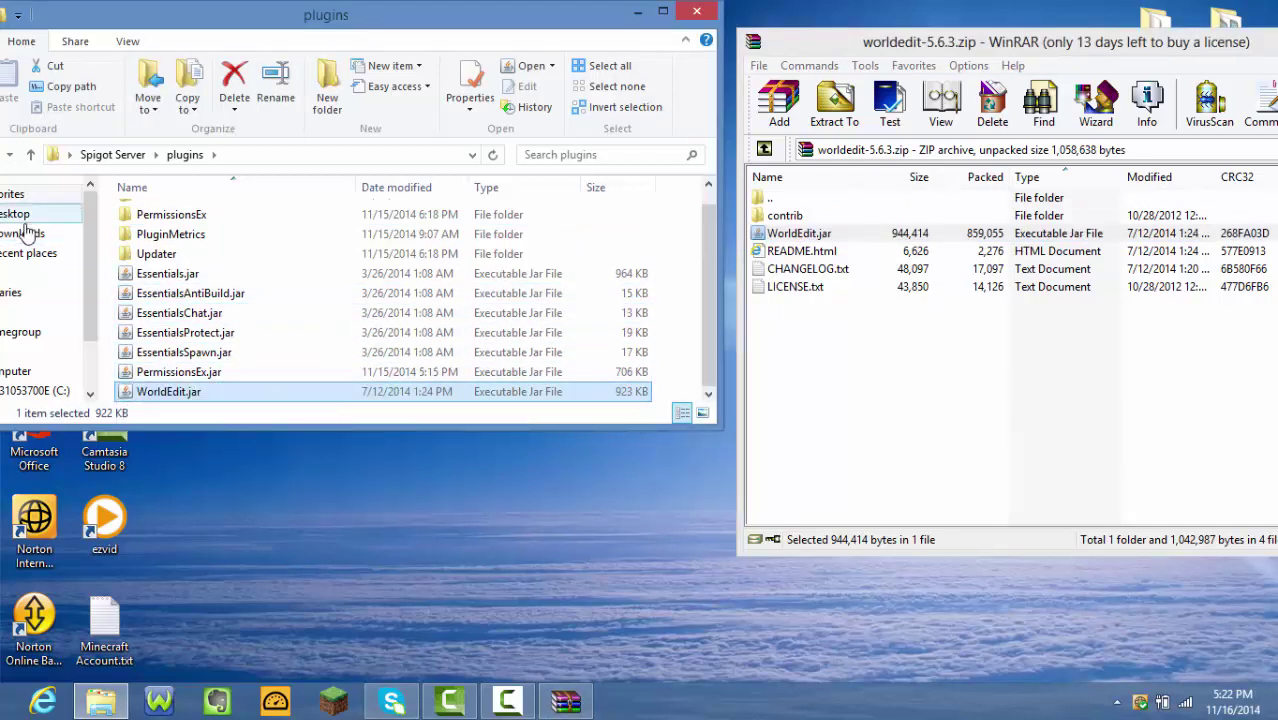
pyautogui.scroll(1, 23, 214)
pyautogui.moveTo(597, 33); pyautogui.dragTo(703, 34)
pyautogui.moveTo(1240, 42); pyautogui.dragTo(852, 79)
pyautogui.click(956, 80)
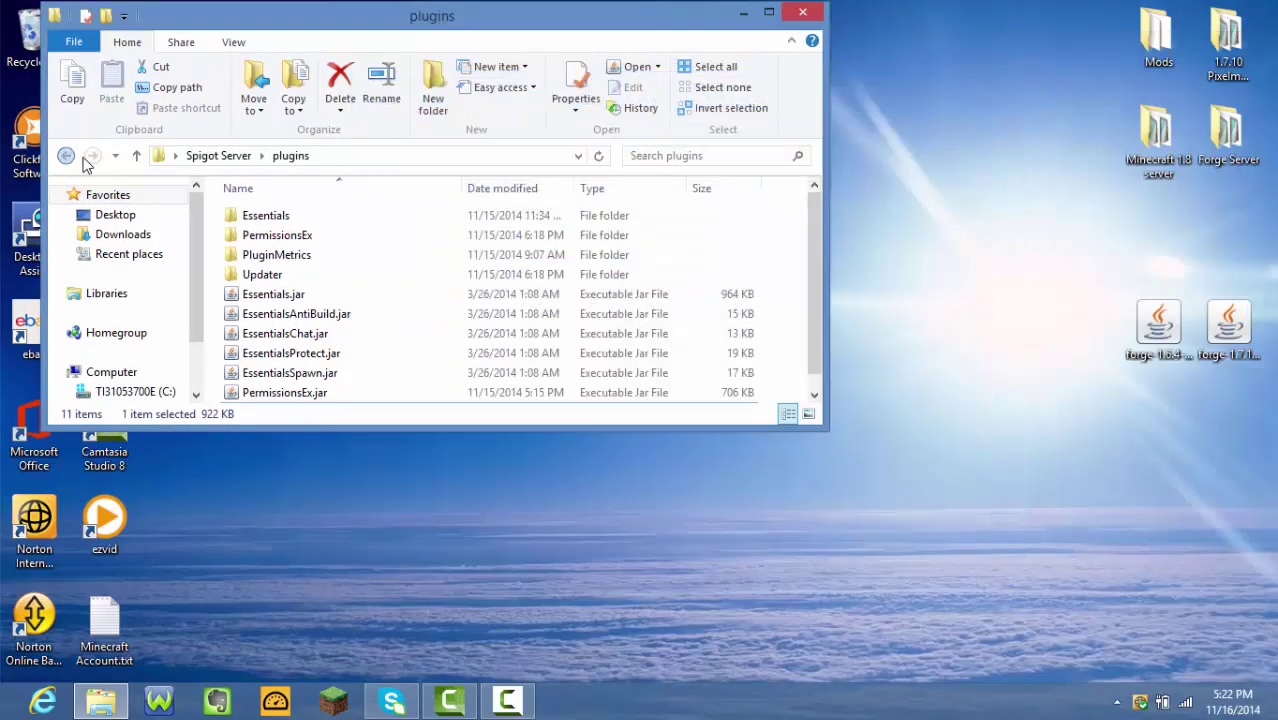
# - Start the server with run.bat from the Spigot Server folder, closing the folder and minimizing the server console
pyautogui.click(66, 155)
pyautogui.scroll(-2, 260, 318)
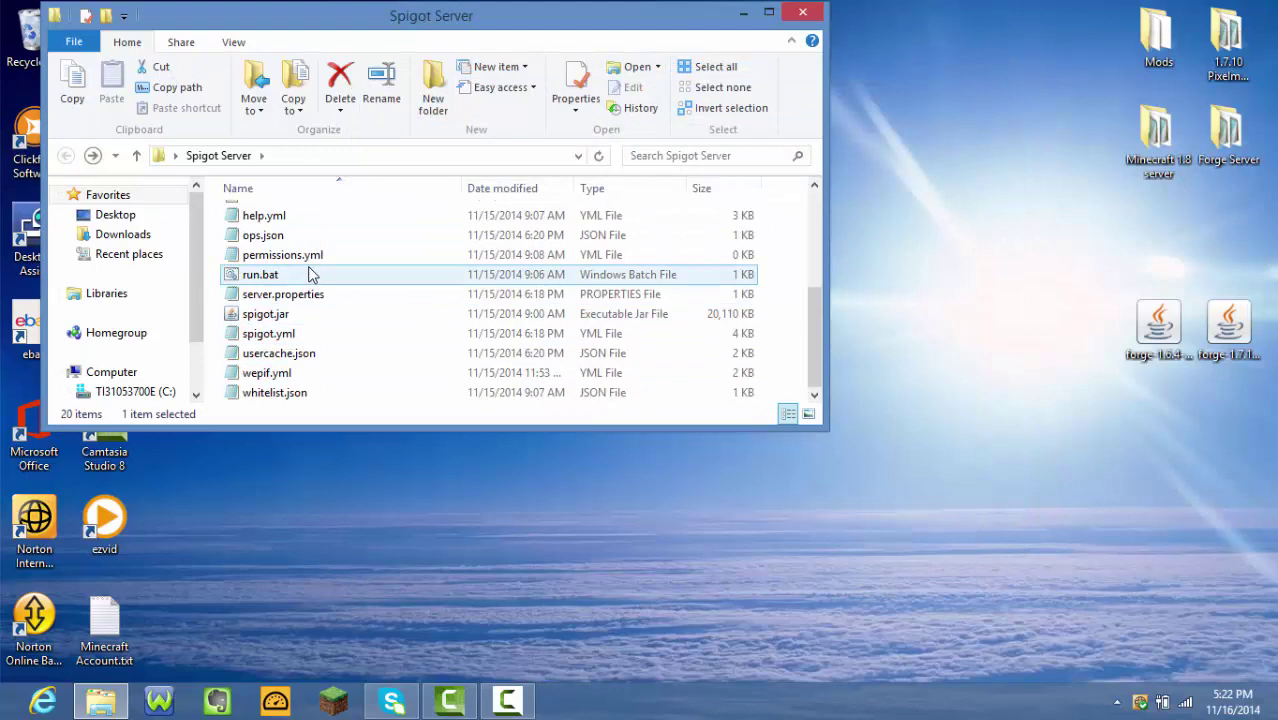
pyautogui.doubleClick(271, 274)
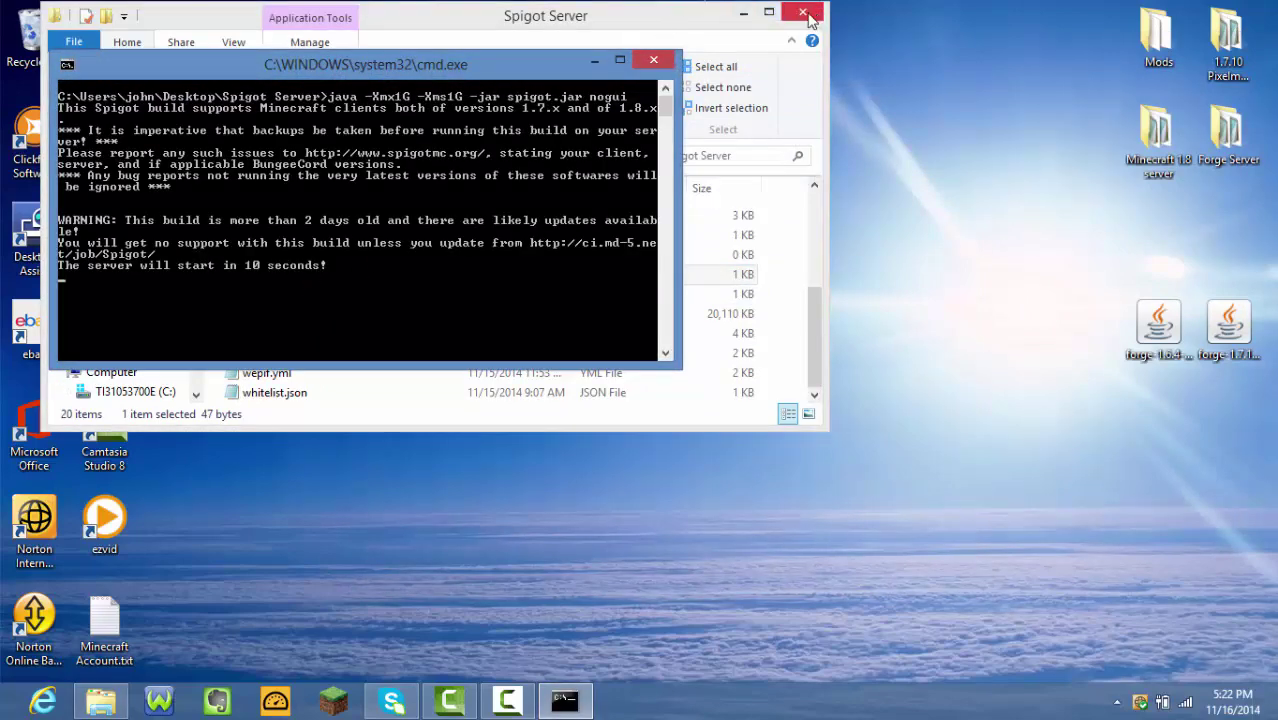
pyautogui.click(802, 12)
pyautogui.click(594, 62)
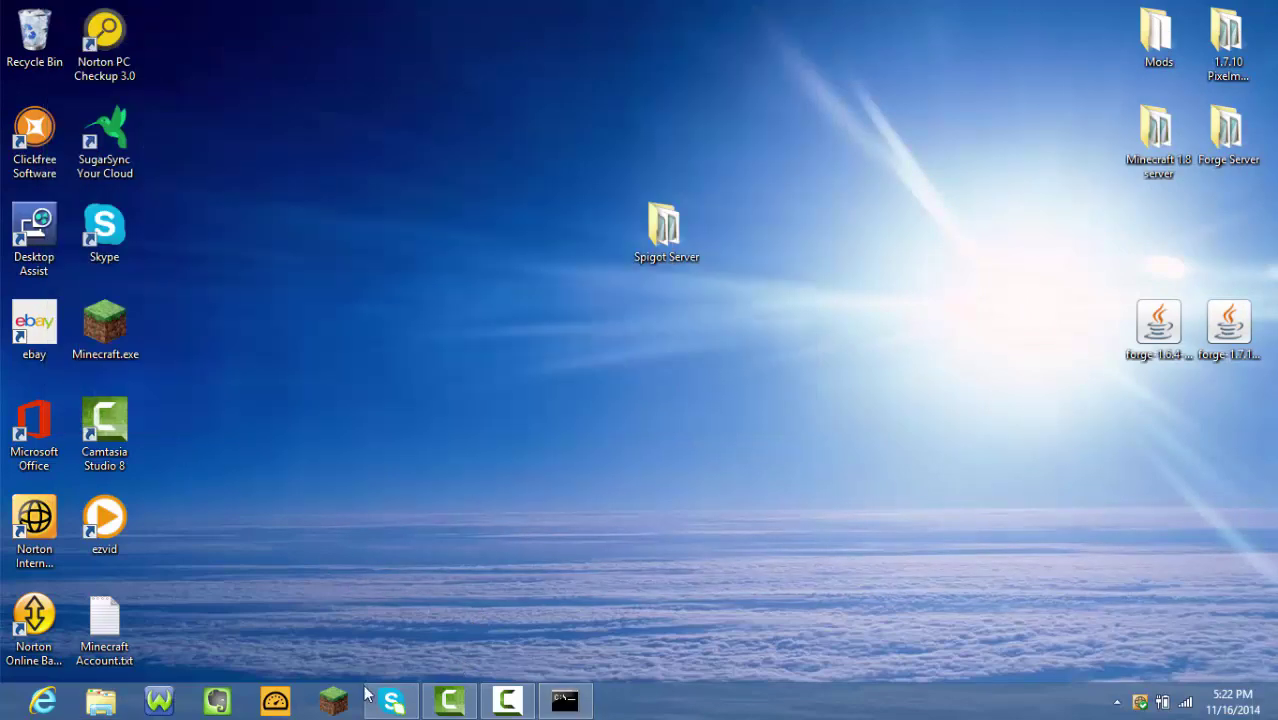
# - Launch the Minecraft launcher and return the Spigot Server folder to its place below the Forge Server folder
pyautogui.click(335, 700)
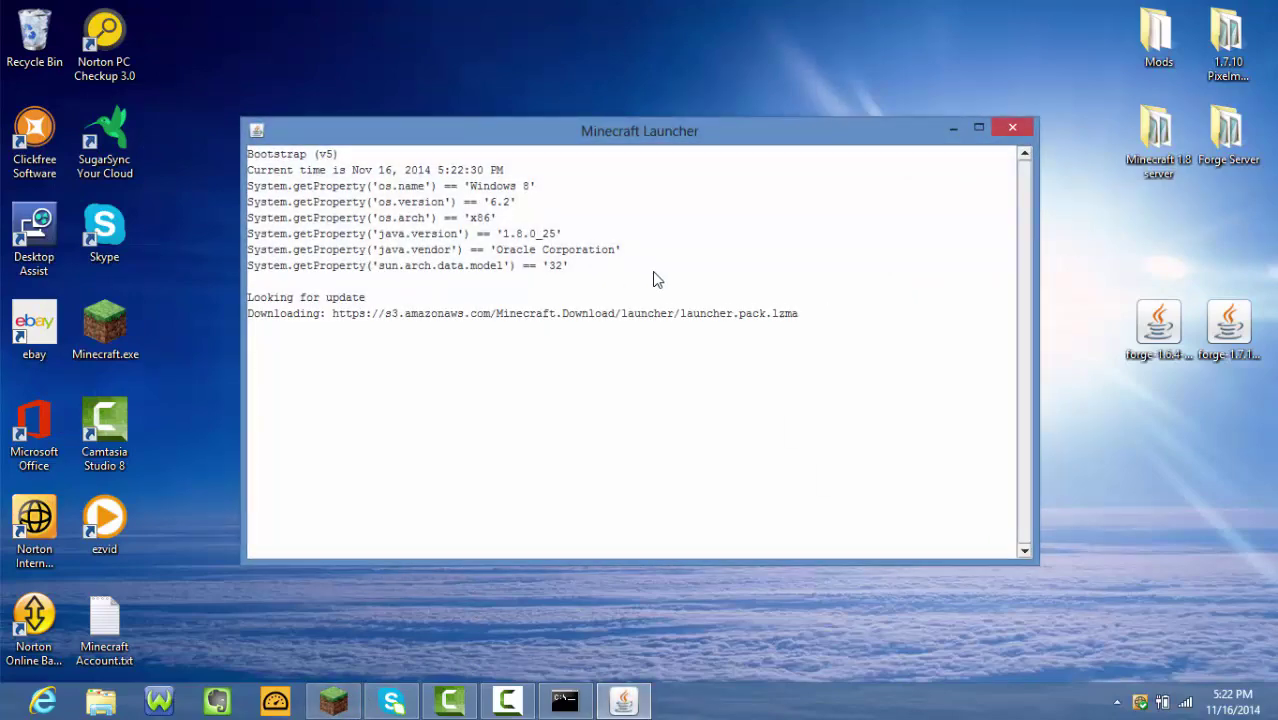
pyautogui.moveTo(765, 137); pyautogui.dragTo(700, 320)
pyautogui.moveTo(665, 230); pyautogui.dragTo(1240, 232)
pyautogui.moveTo(842, 322); pyautogui.dragTo(897, 114)
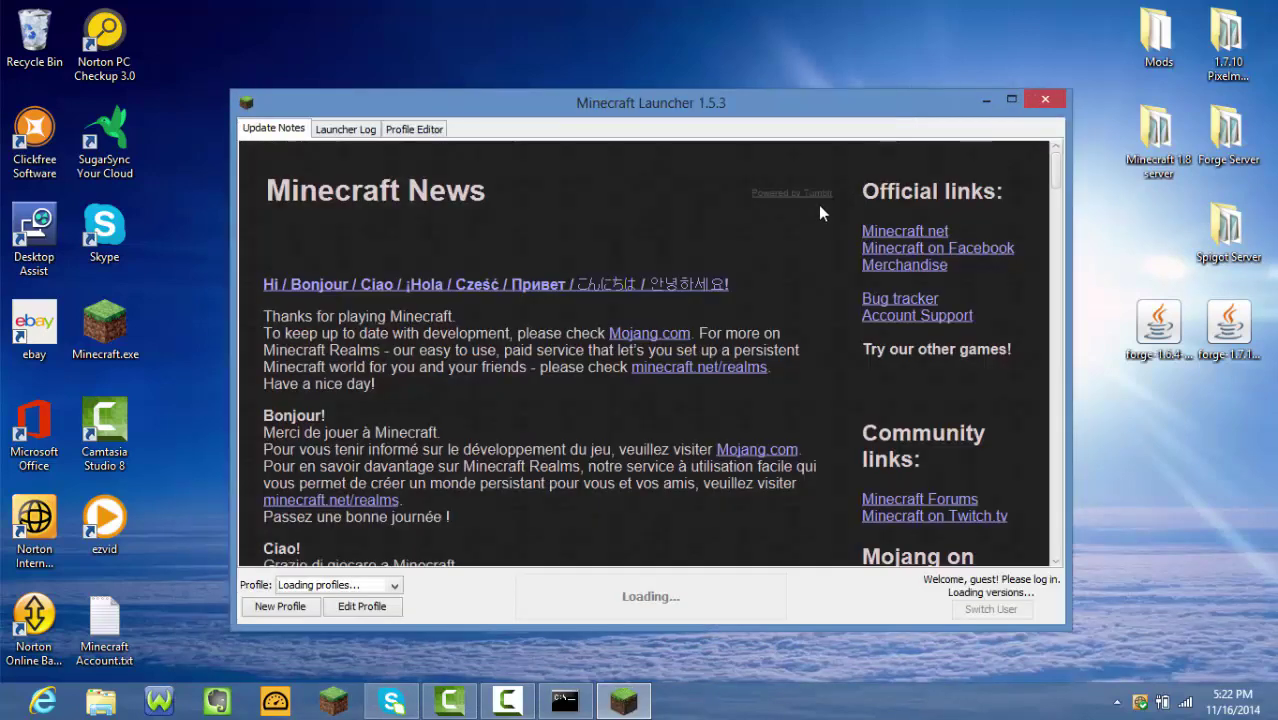
# - Set the launcher profile's version to release 1.8, save the profile and start the game
pyautogui.click(365, 607)
pyautogui.click(502, 436)
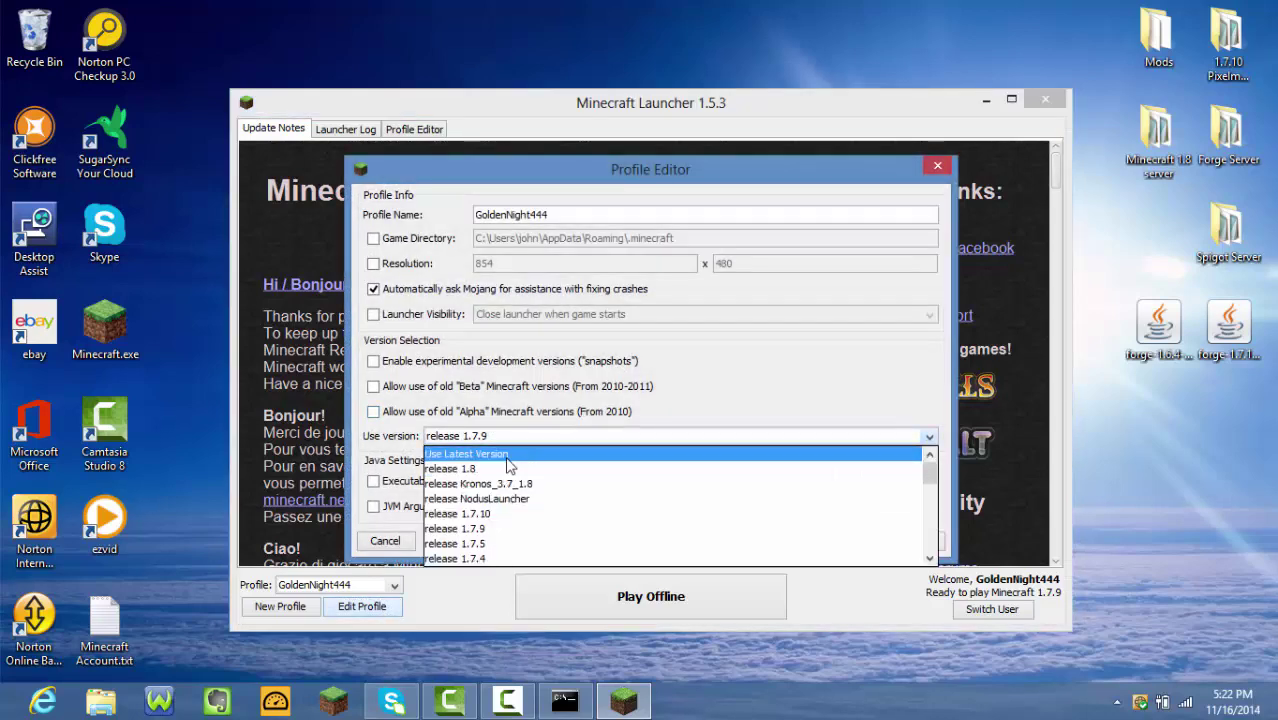
pyautogui.click(505, 455)
pyautogui.click(515, 440)
pyautogui.click(452, 468)
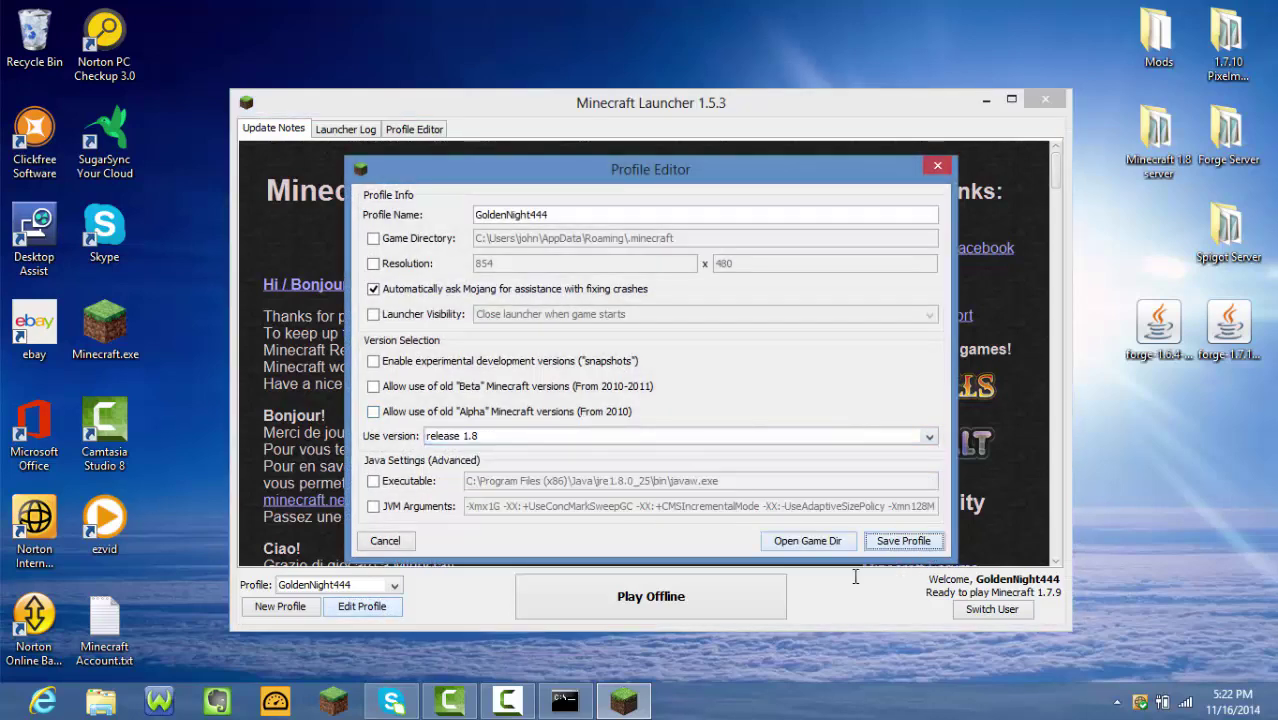
pyautogui.click(903, 540)
pyautogui.click(754, 590)
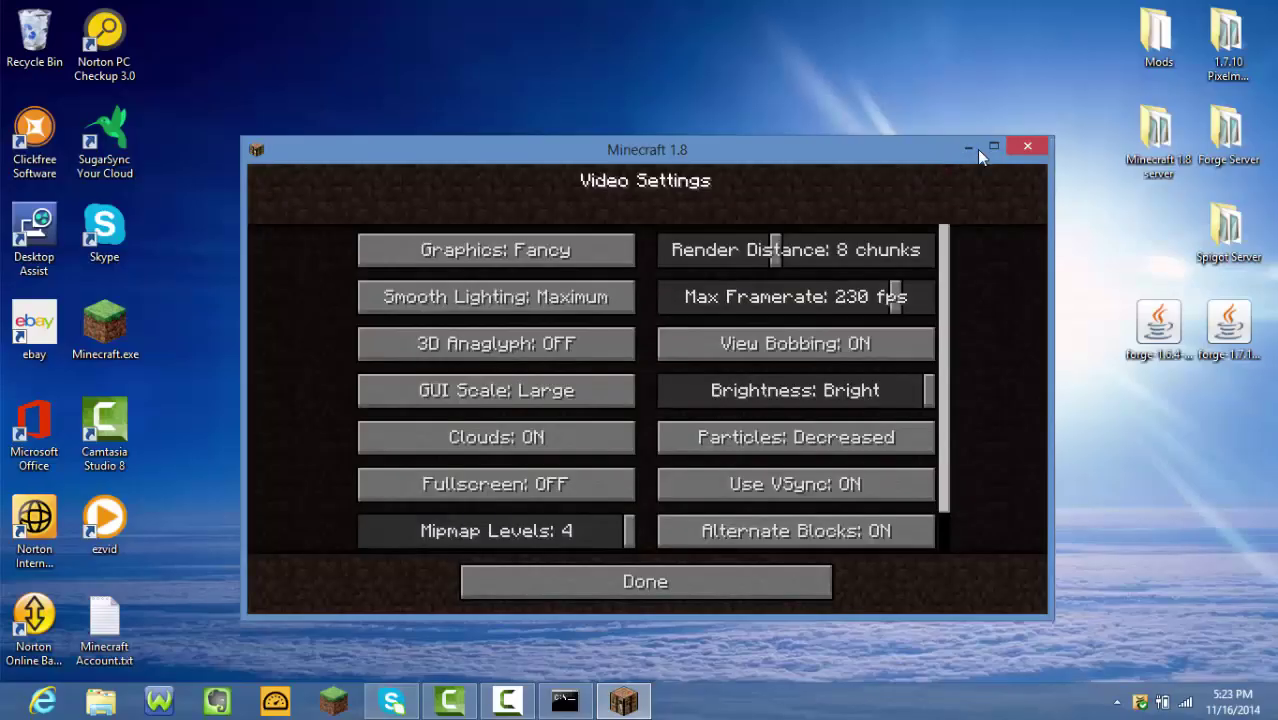
# - Maximize the Minecraft 1.8 window and leave the video settings for the main menu
pyautogui.click(993, 147)
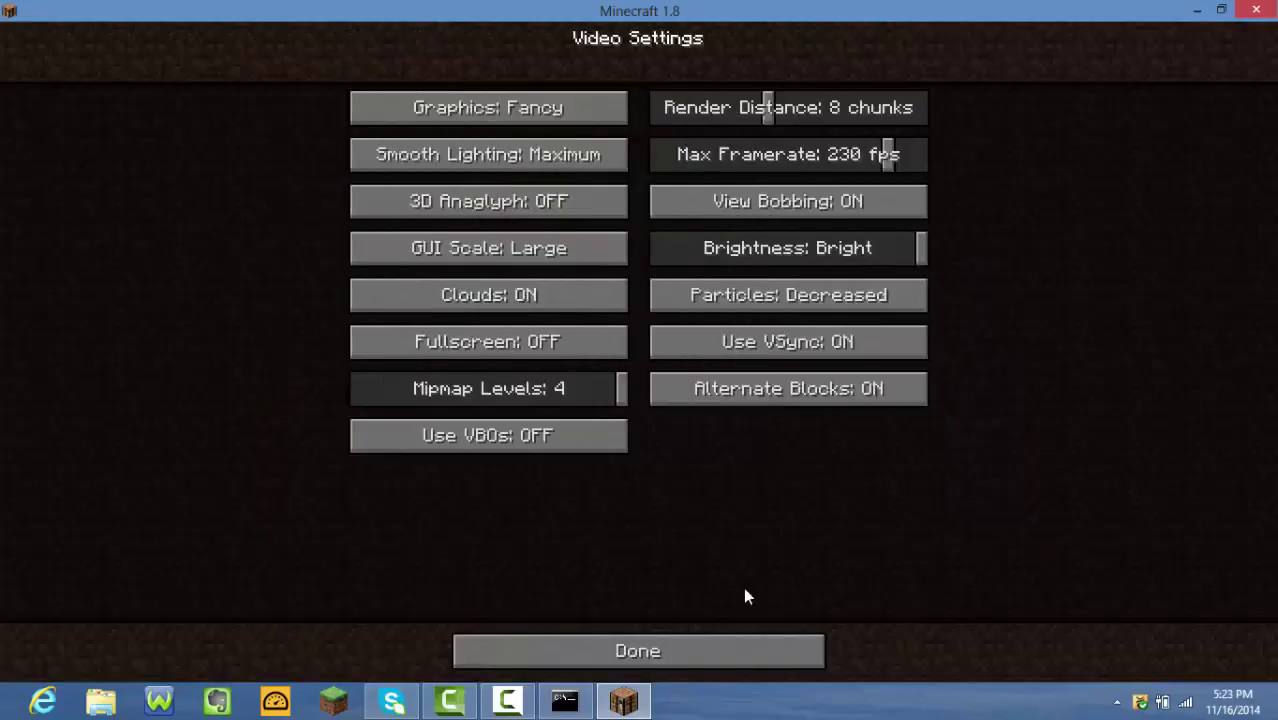
pyautogui.click(634, 648)
pyautogui.click(628, 472)
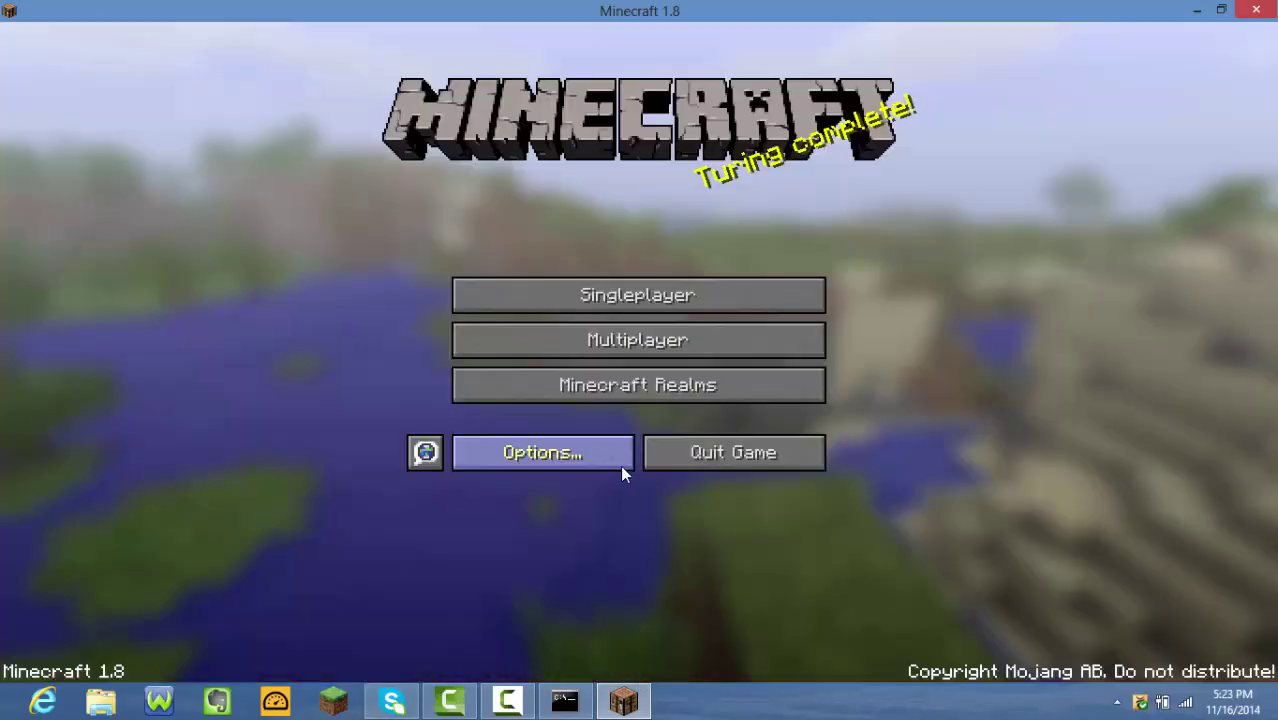
# - Join the server called My Server from the multiplayer server list
pyautogui.click(646, 331)
pyautogui.click(533, 380)
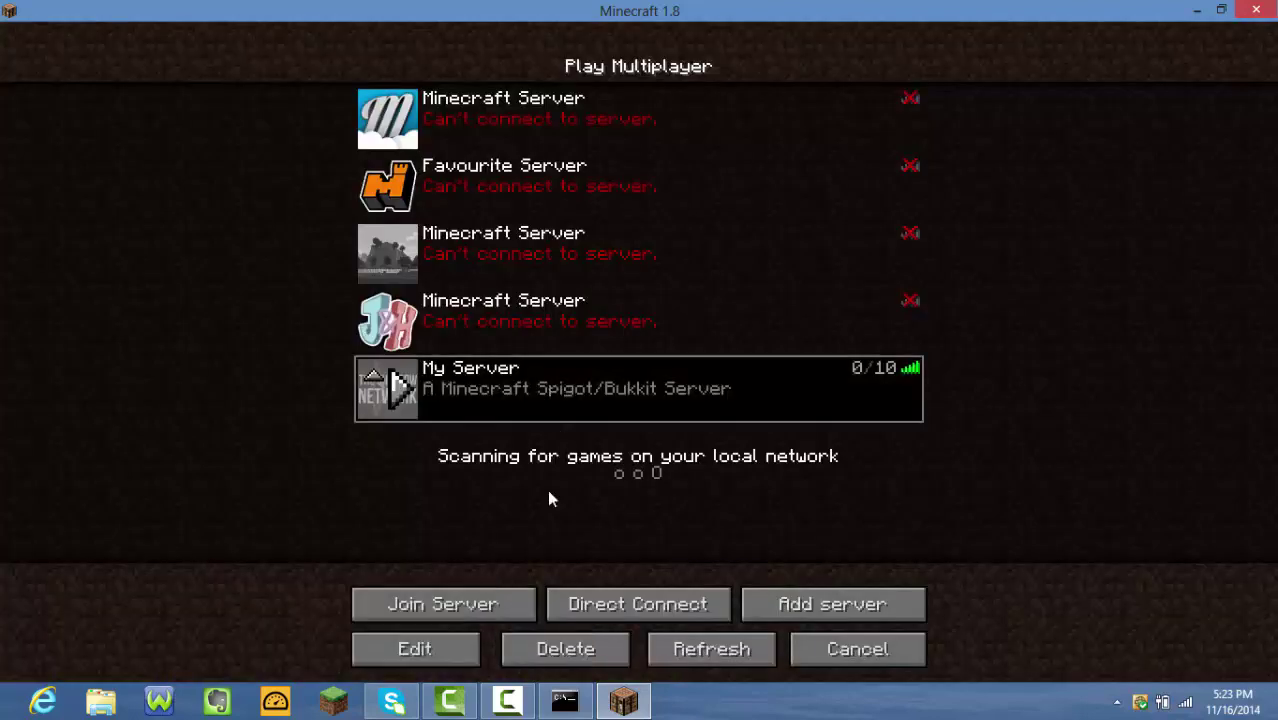
pyautogui.click(506, 612)
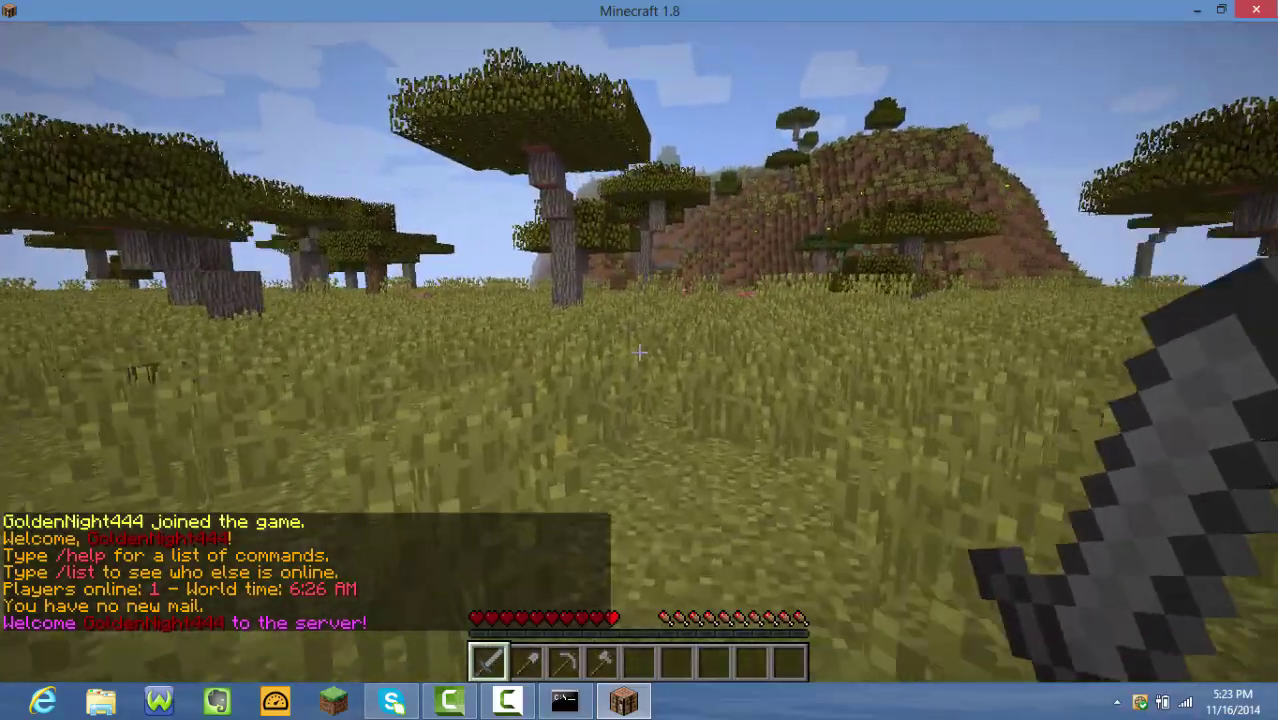
# - Switch to creative mode with /gmc, check the inventory and clear all its items with /ci
pyautogui.press('/')
pyautogui.write('gm')
pyautogui.press('Return')
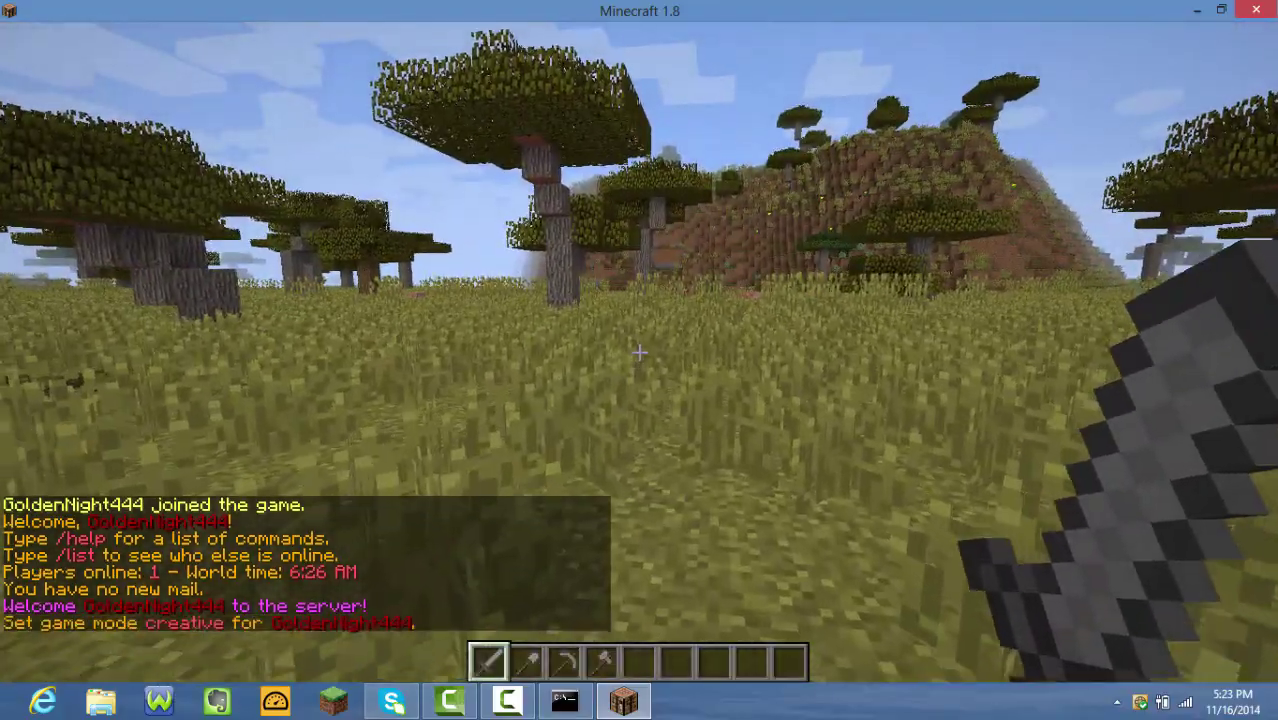
pyautogui.press('e')
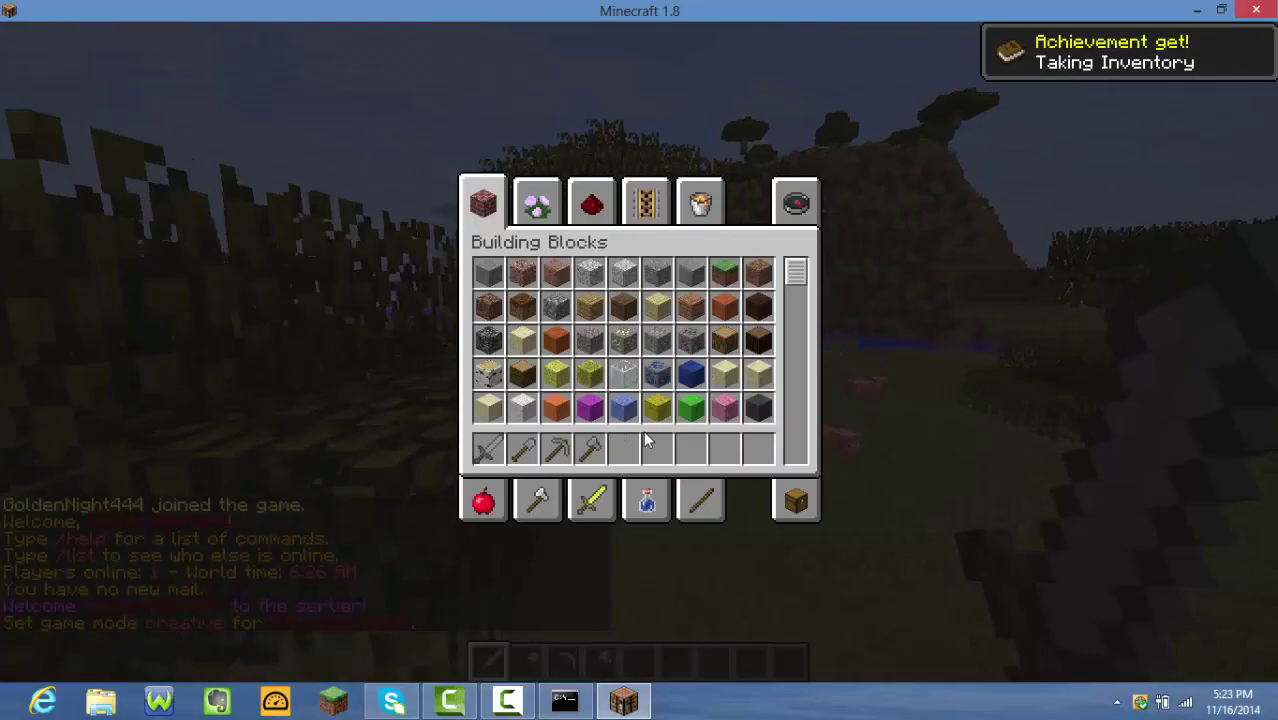
pyautogui.press('e')
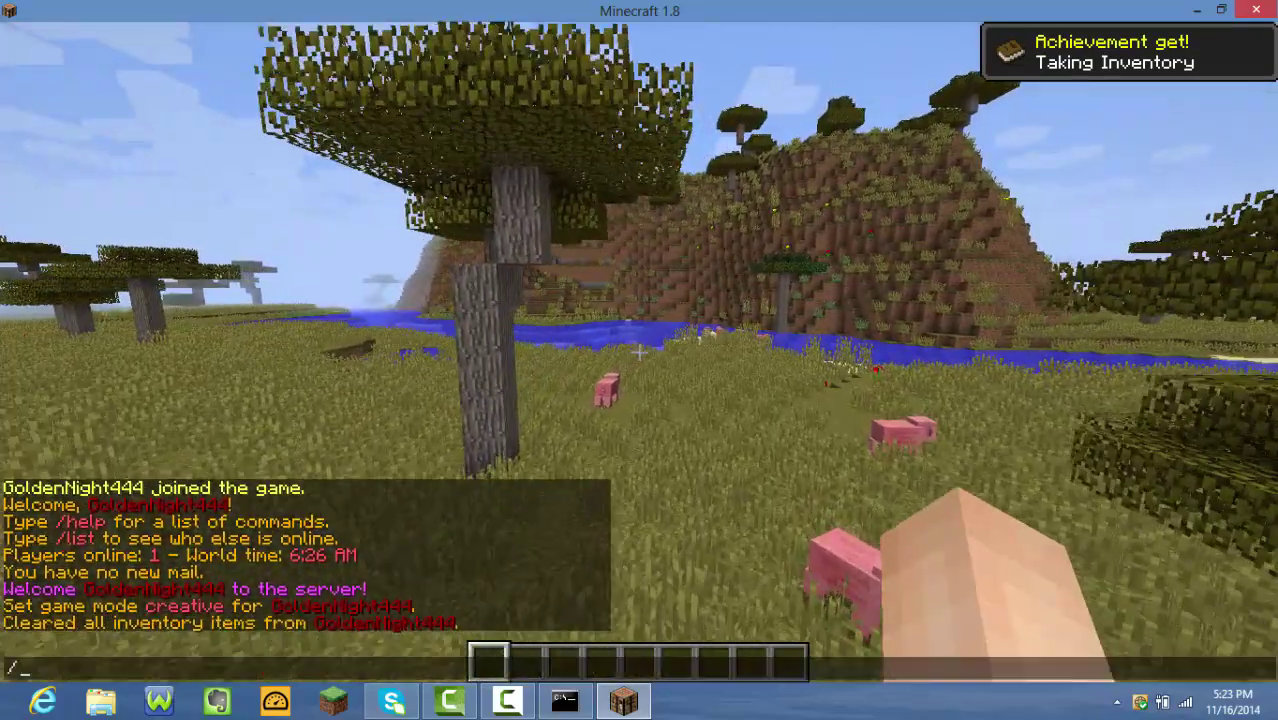
# - Get the WorldEdit selection wand with the //wand command
pyautogui.press('/')
pyautogui.write('/ca')
pyautogui.press('Return')
pyautogui.press('t')
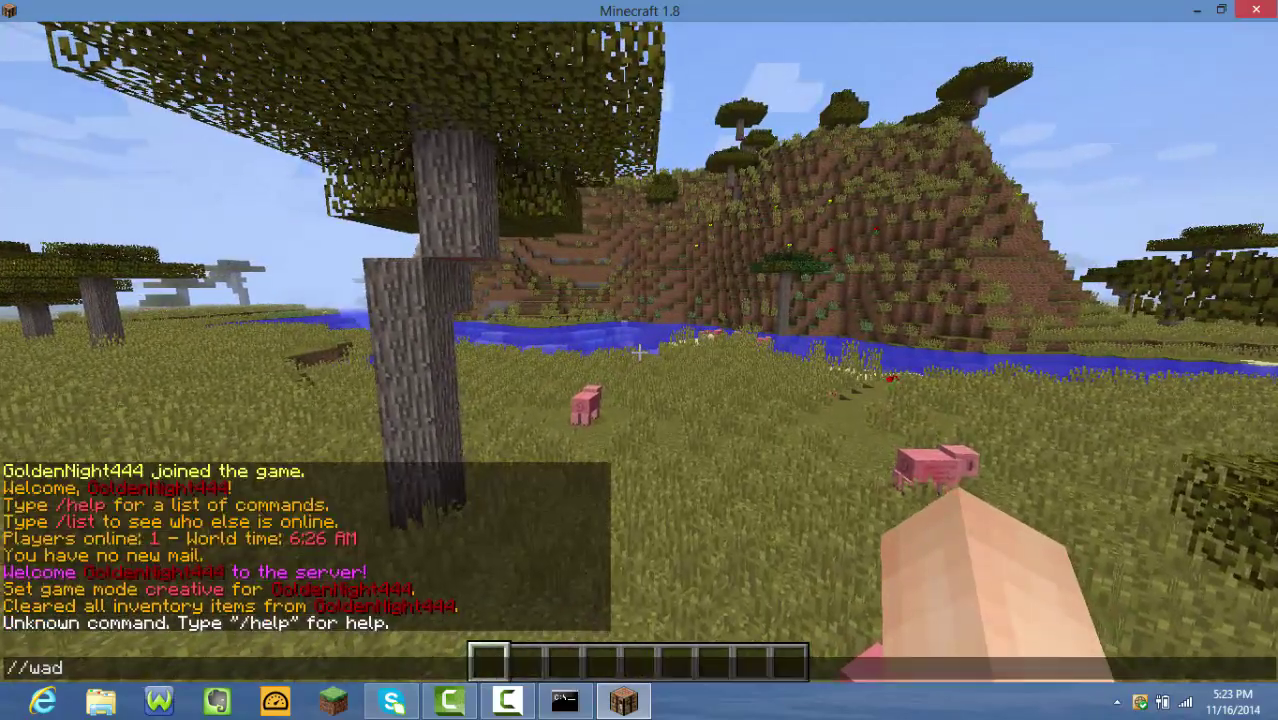
pyautogui.press('Return')
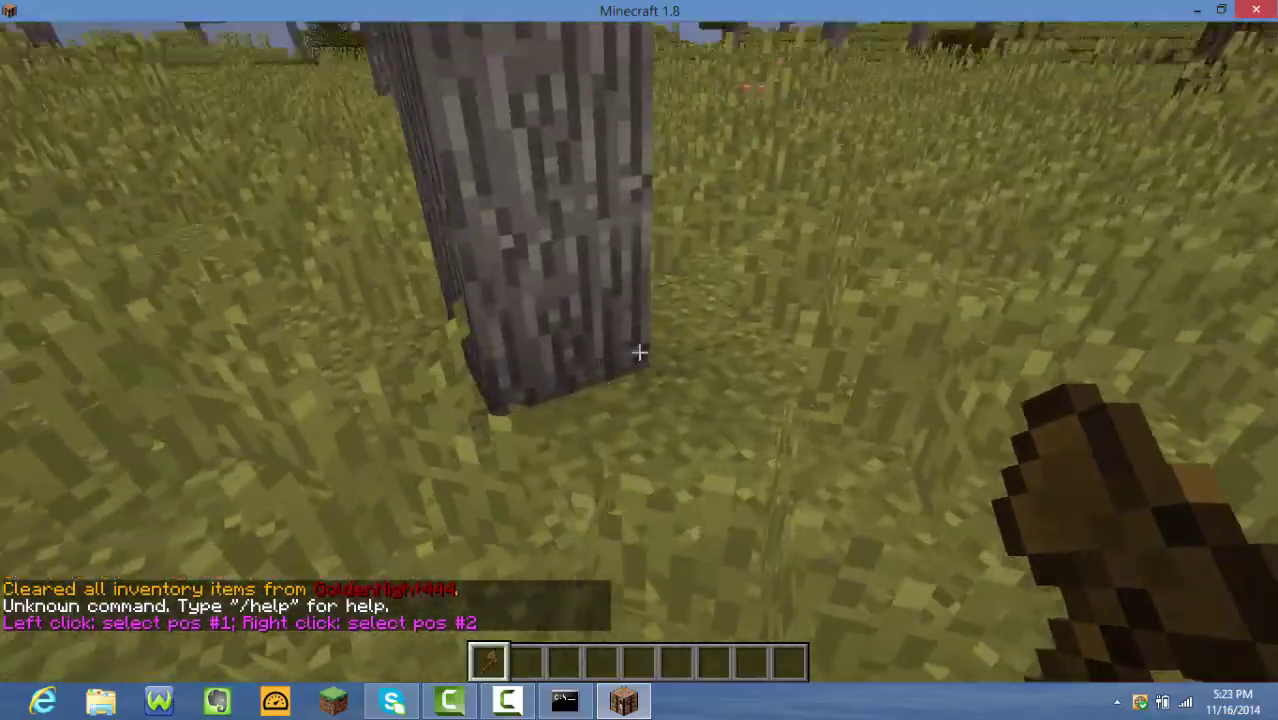
# - Mark the tree trunk's base and an upper log as first and second wand positions, and fill the selection with //set diamond_block
pyautogui.click(639, 352)
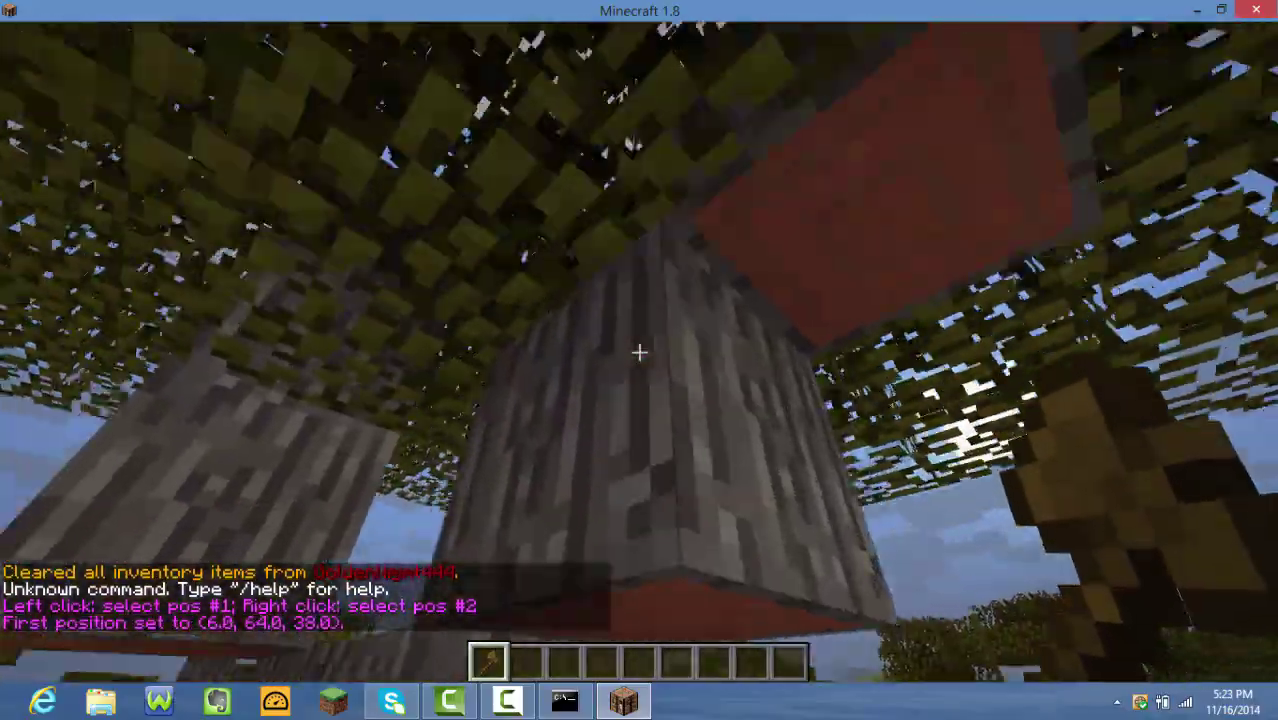
pyautogui.rightClick(639, 352)
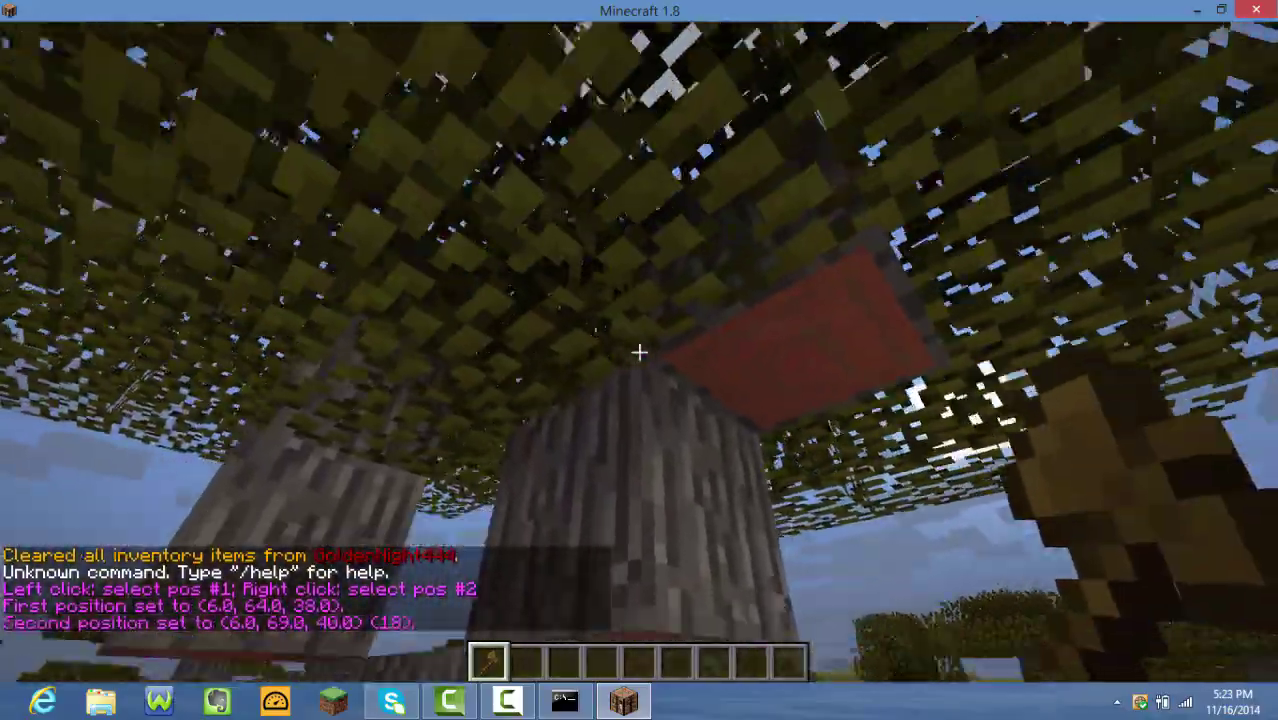
pyautogui.press('/')
pyautogui.write('/set diamond_blcok')
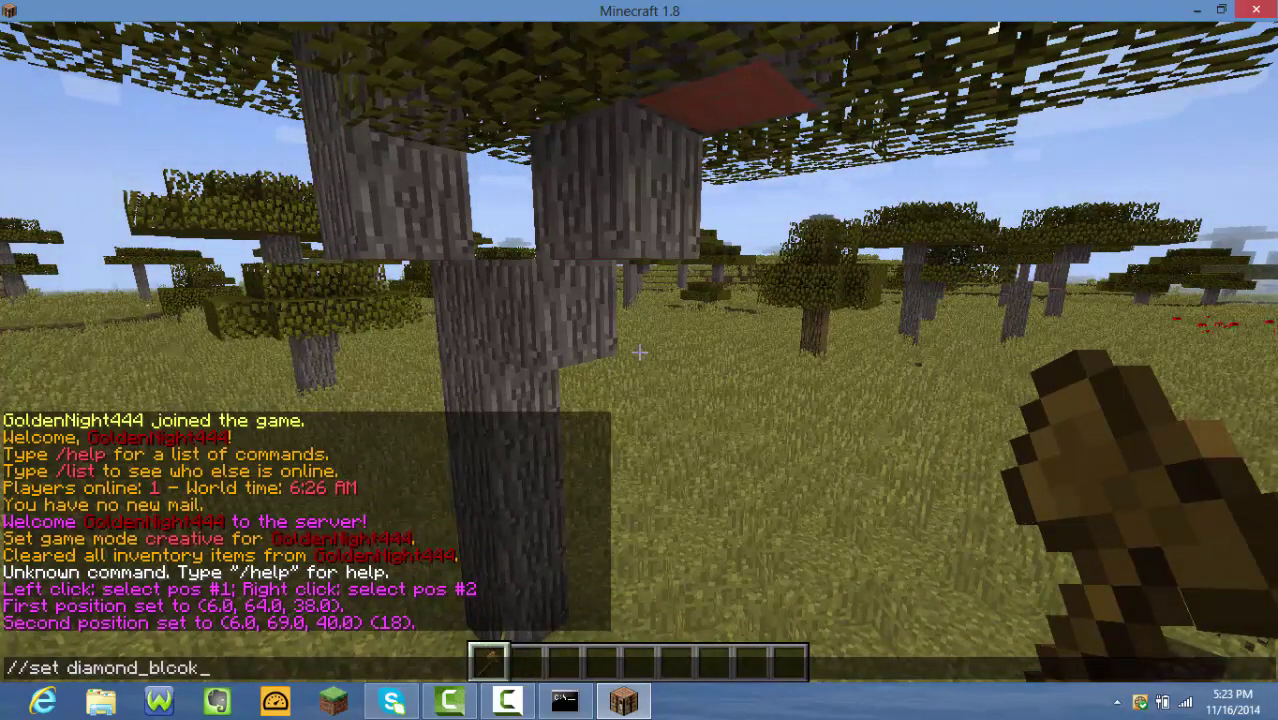
pyautogui.press('Return')
pyautogui.press('t')
pyautogui.press('Up')
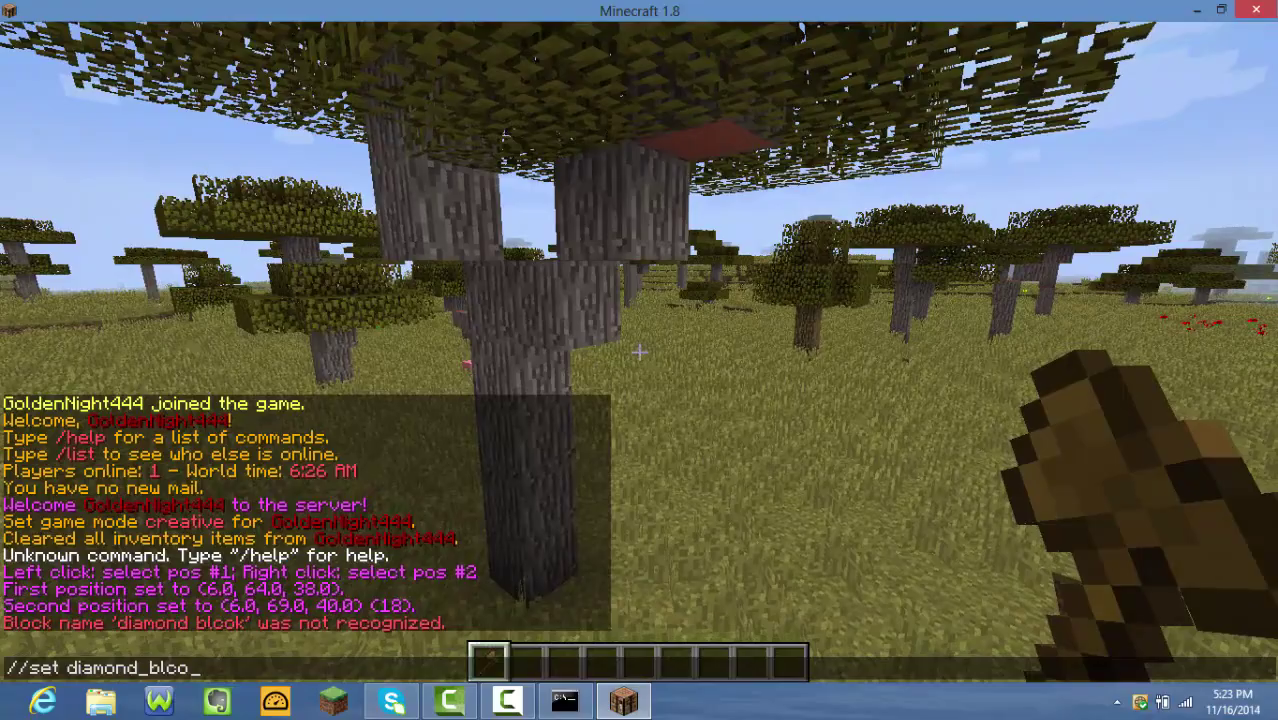
pyautogui.press('BackSpace')
pyautogui.press('BackSpace')
pyautogui.press('BackSpace')
pyautogui.press('BackSpace')
pyautogui.write('lock')
pyautogui.press('Return')
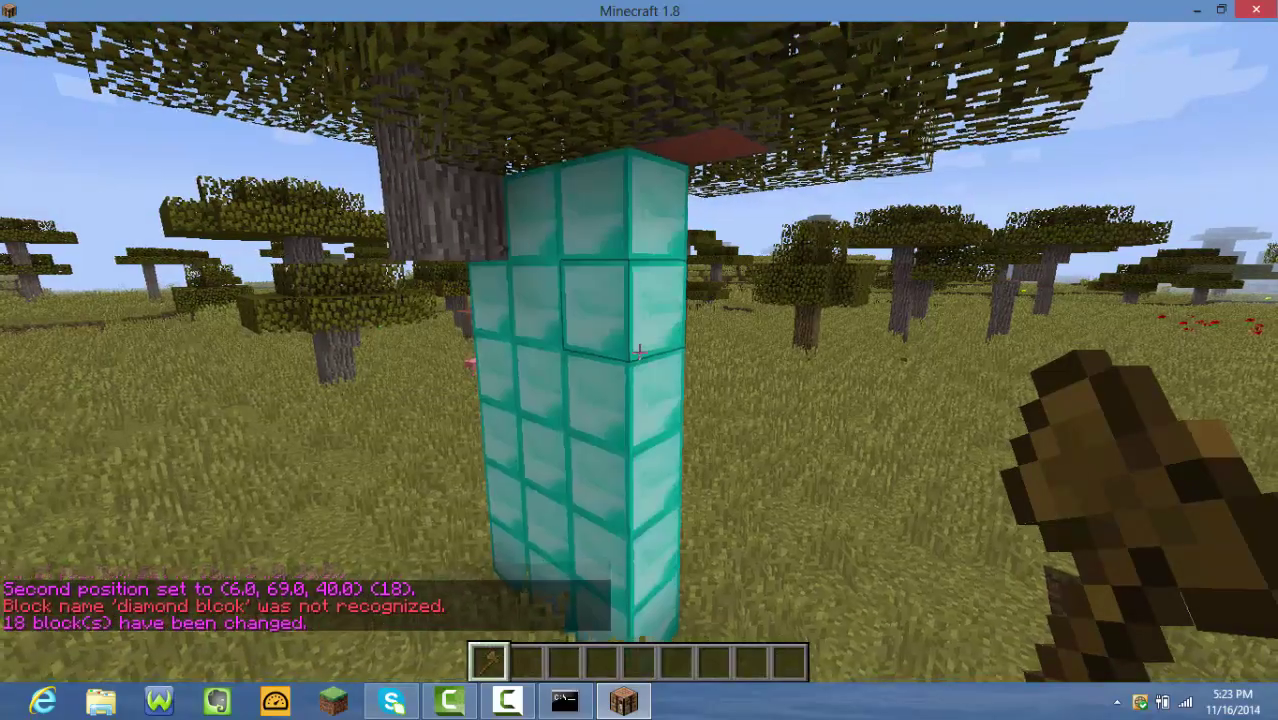
# - Undo the diamond block fill with the //undo command
pyautogui.write('2')
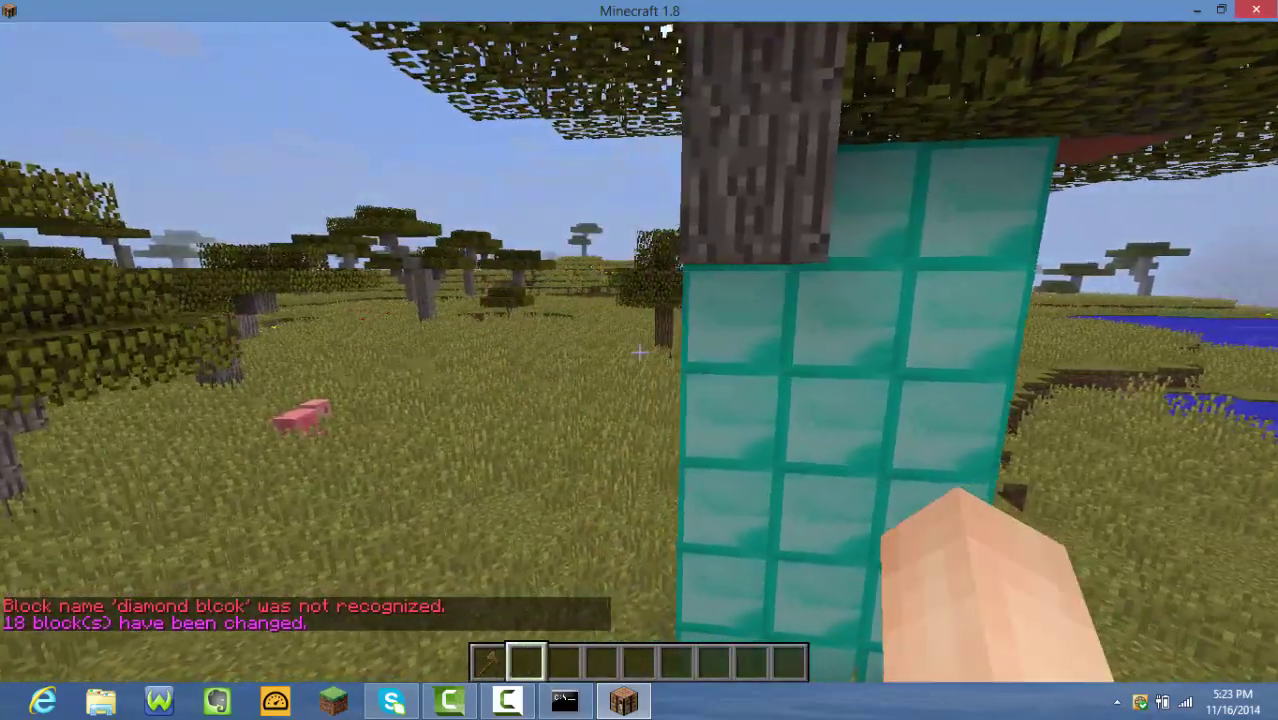
pyautogui.write('t//undo')
pyautogui.press('Return')
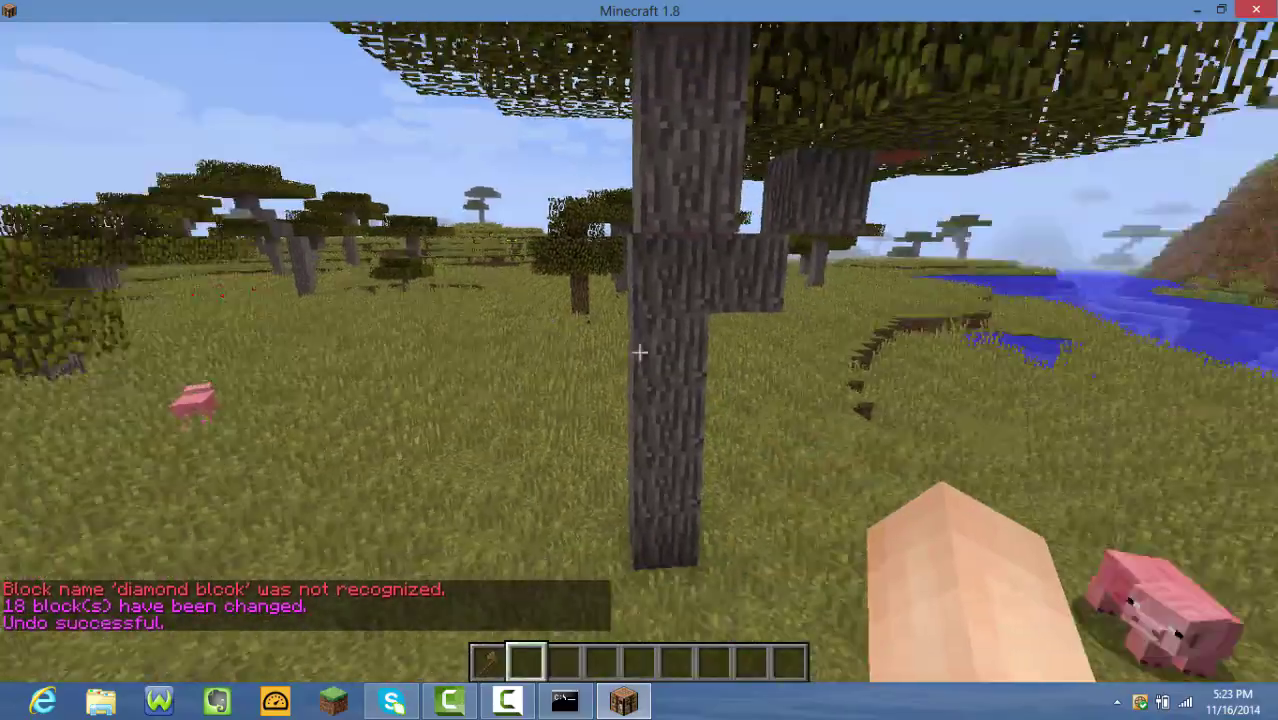
# - Remove the wooden axe from the hotbar in the creative inventory
pyautogui.press('1')
pyautogui.press('e')
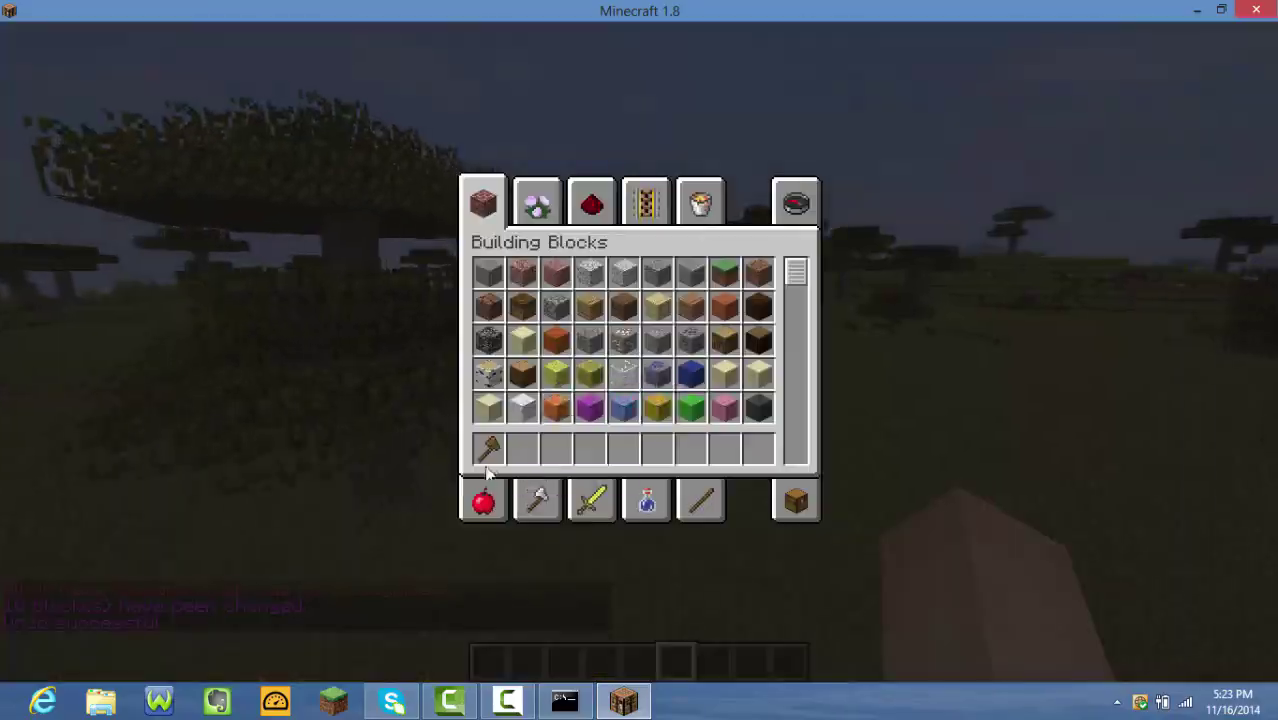
pyautogui.press('e')
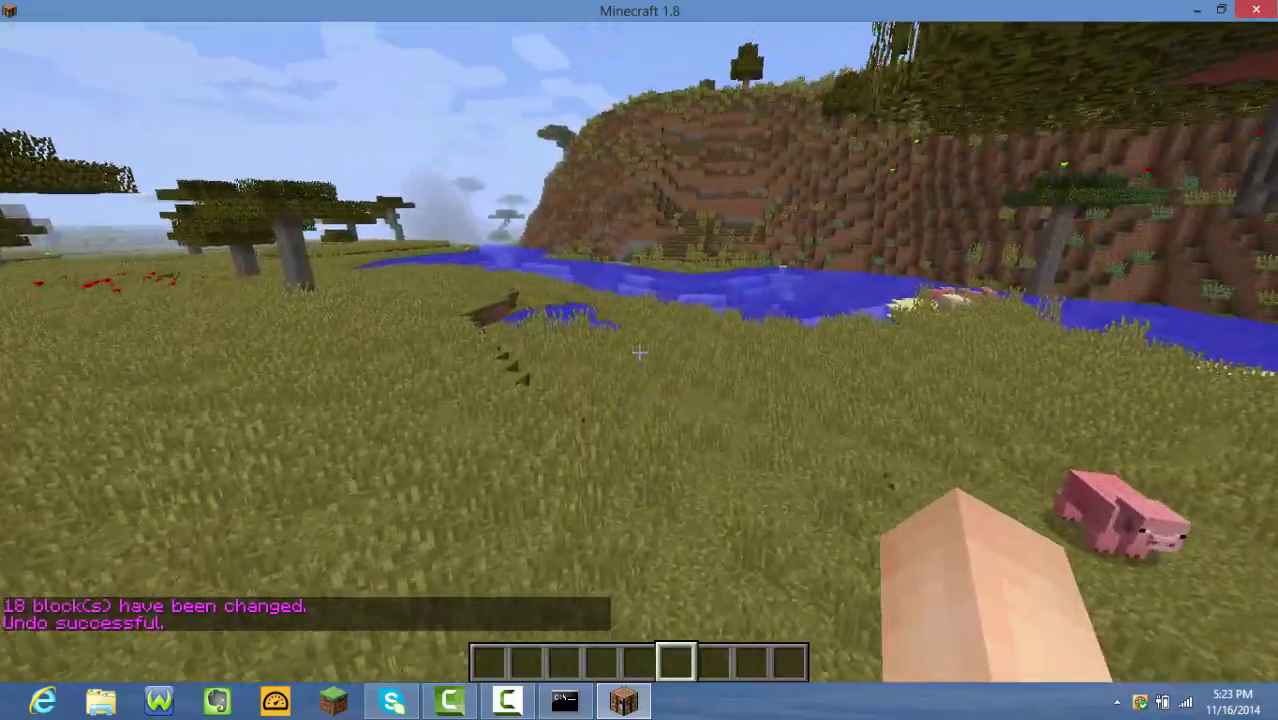
# - Disconnect from the server and quit the game
pyautogui.press('Escape')
pyautogui.click(639, 400)
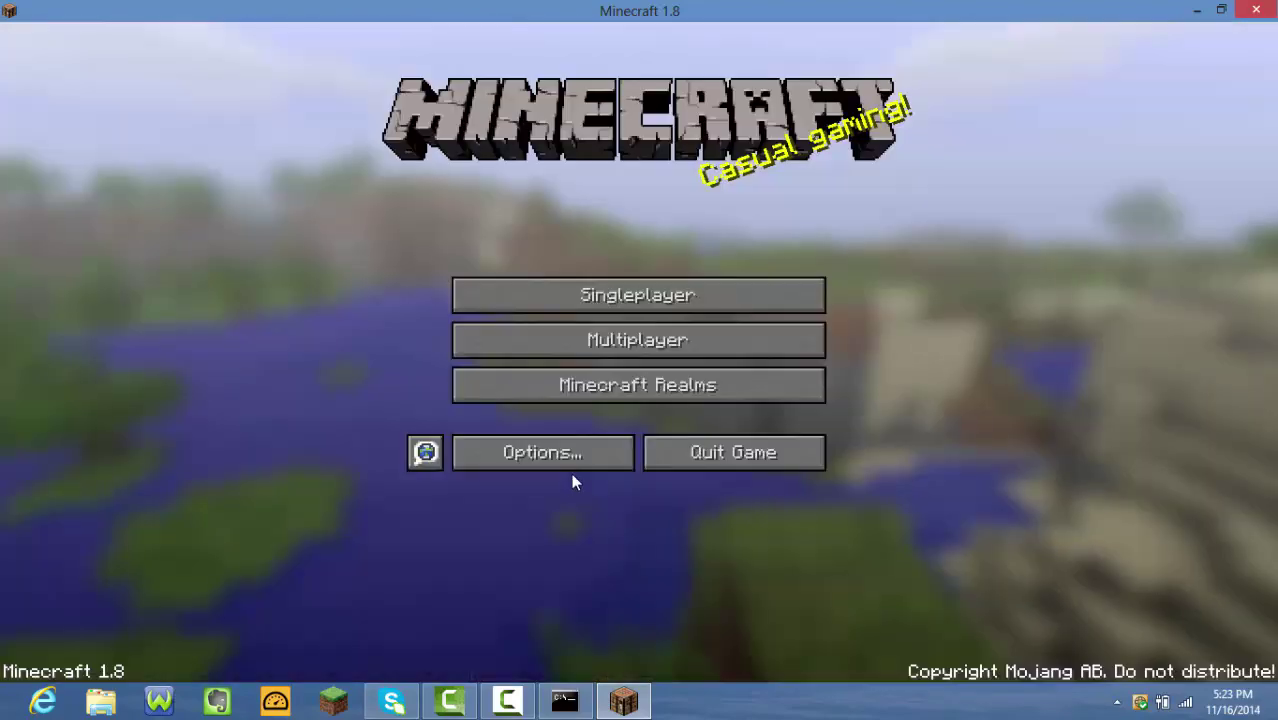
pyautogui.click(669, 457)
# - Shut down the Spigot server with the stop command in its console and dismiss the console window
pyautogui.click(570, 699)
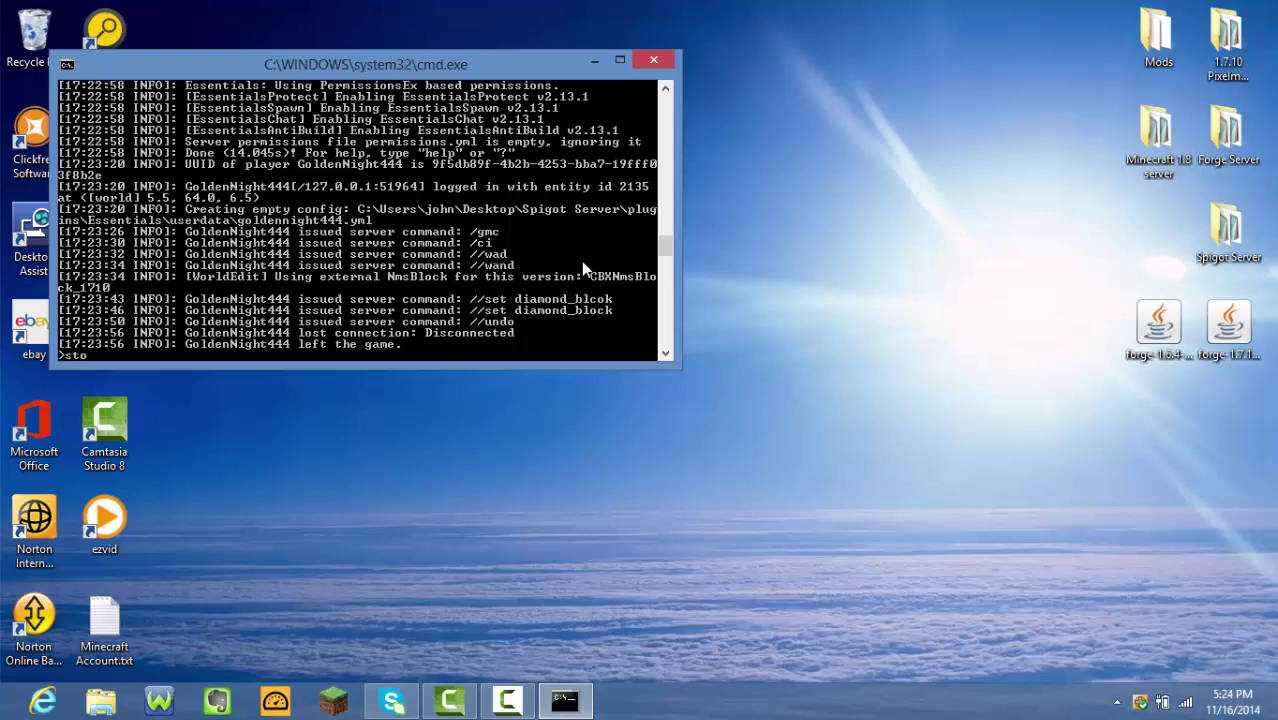
pyautogui.press('Return')
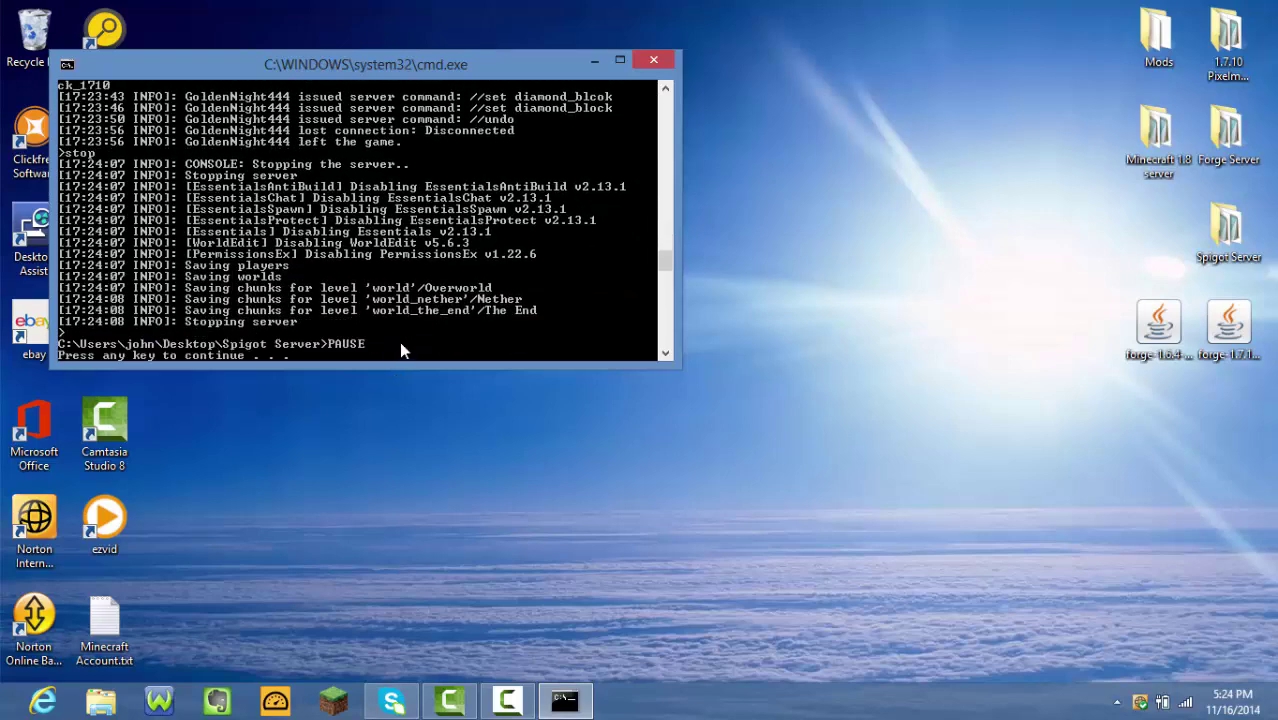
pyautogui.press('Return')
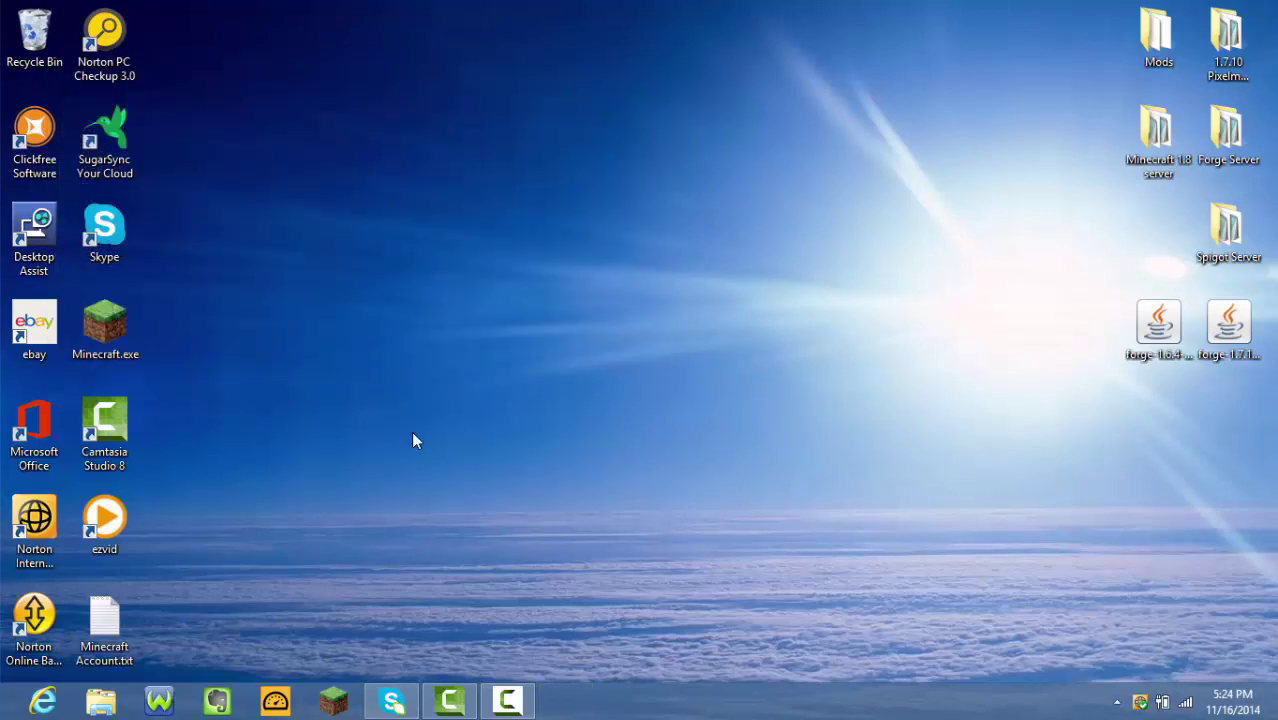
pyautogui.click(531, 703)
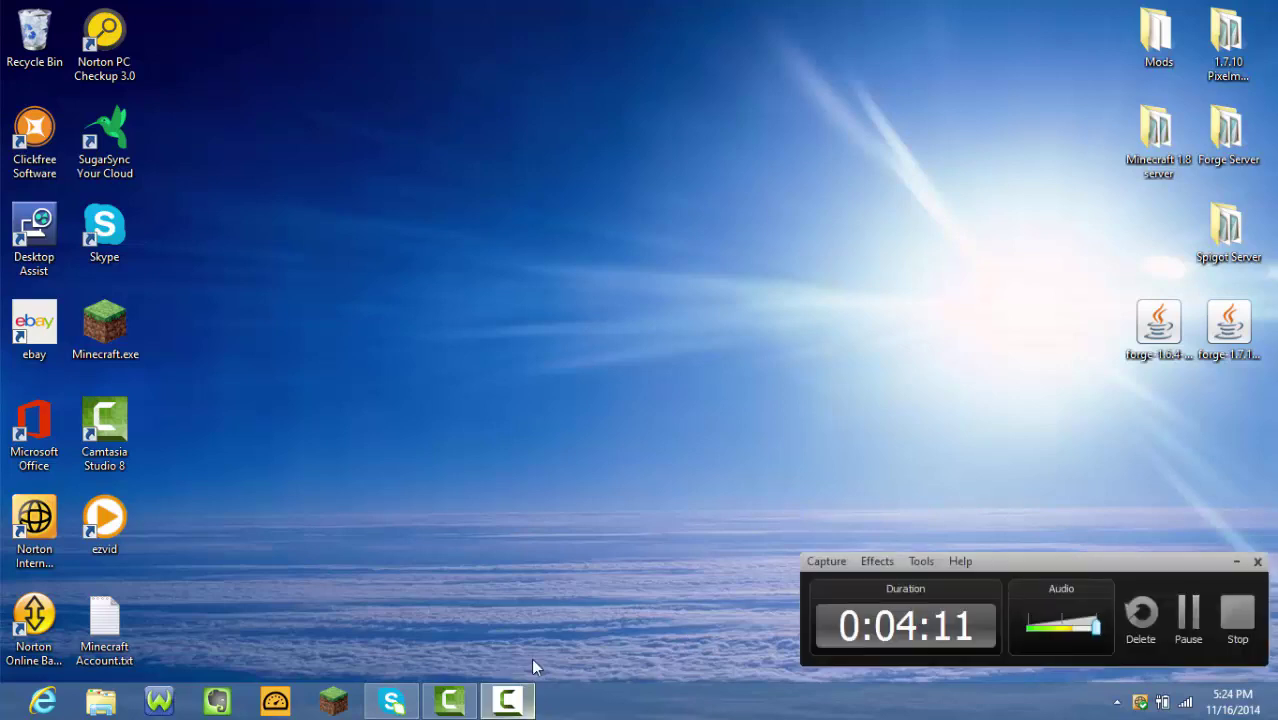